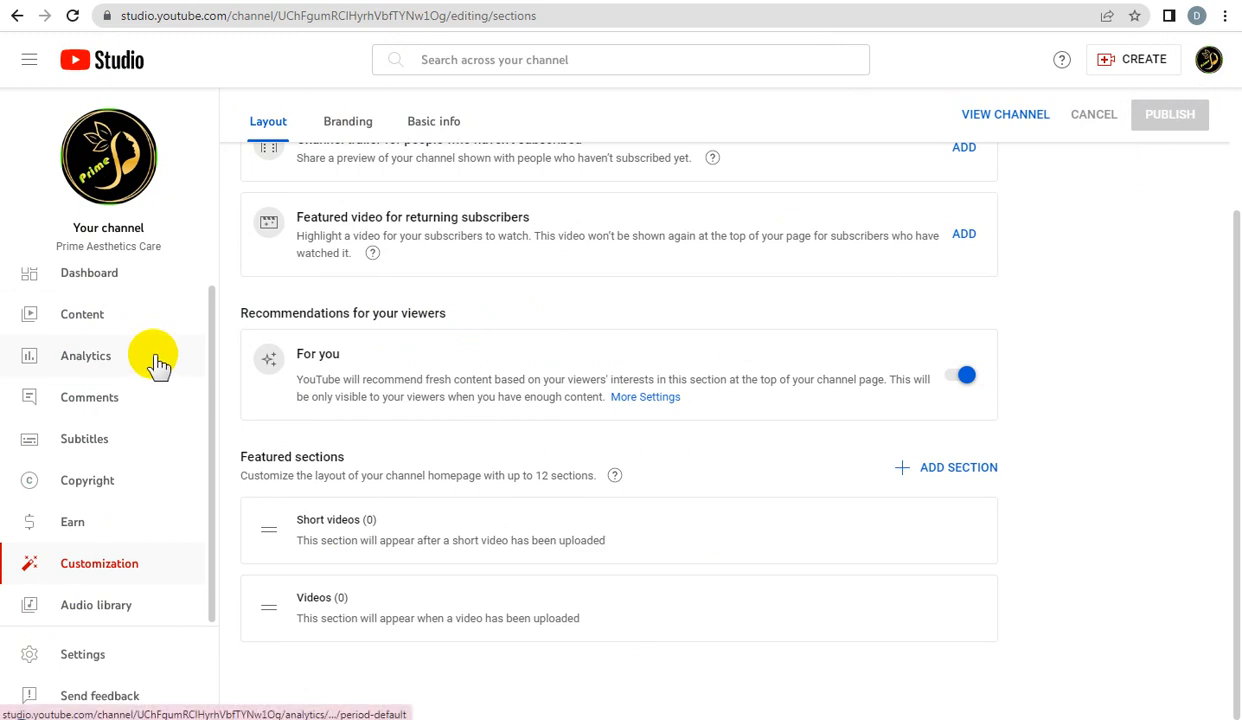
Go to the channel content's playlists and start creating a new playlist
scroll(130, 345, up, 1)
click(104, 342)
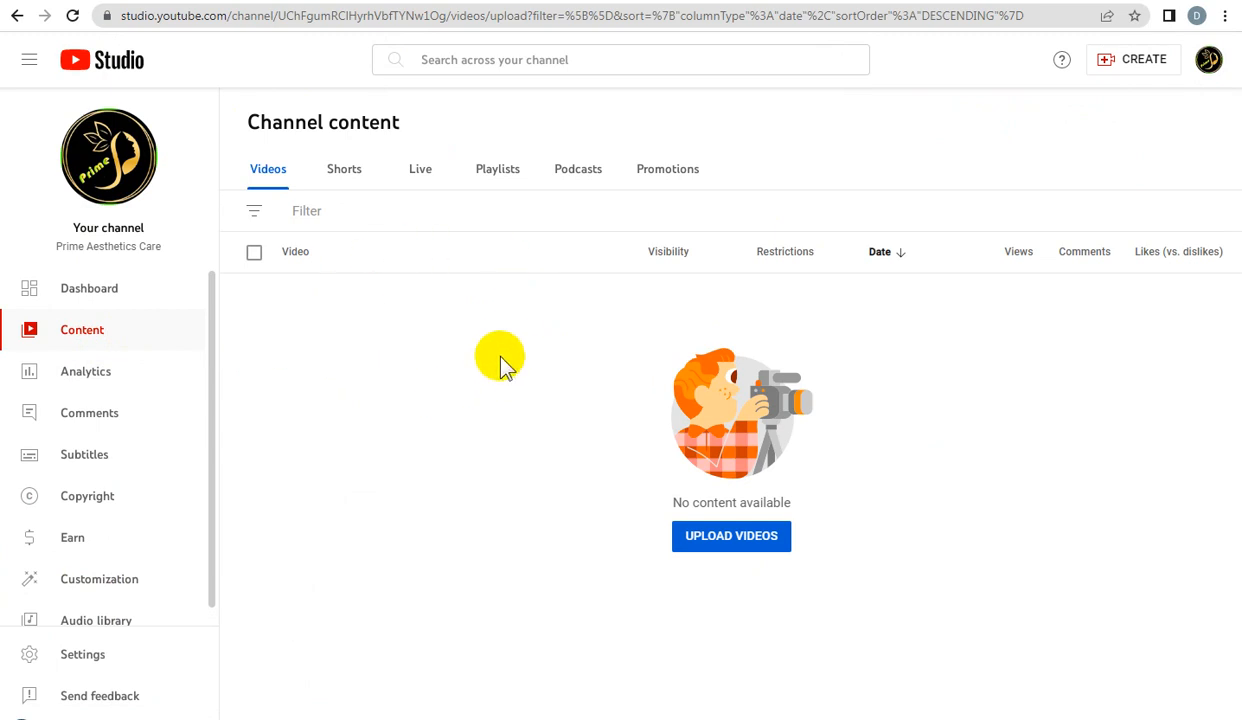
click(346, 180)
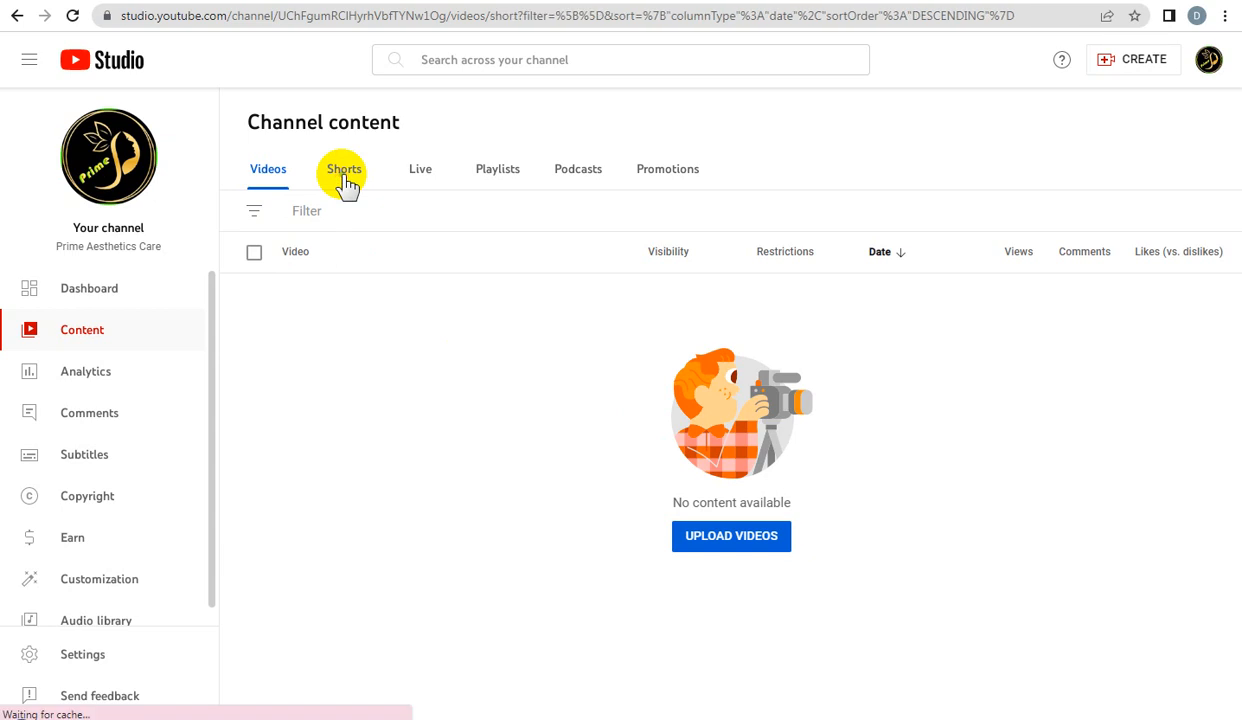
click(433, 180)
click(500, 176)
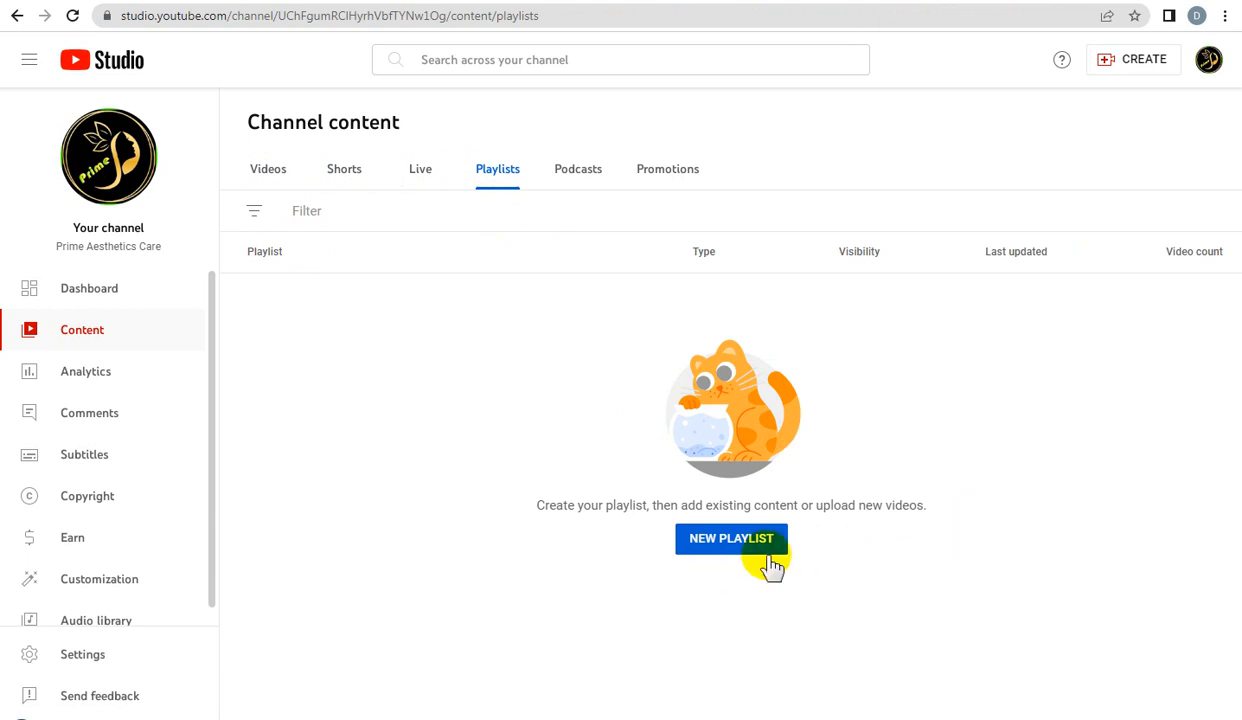
click(740, 539)
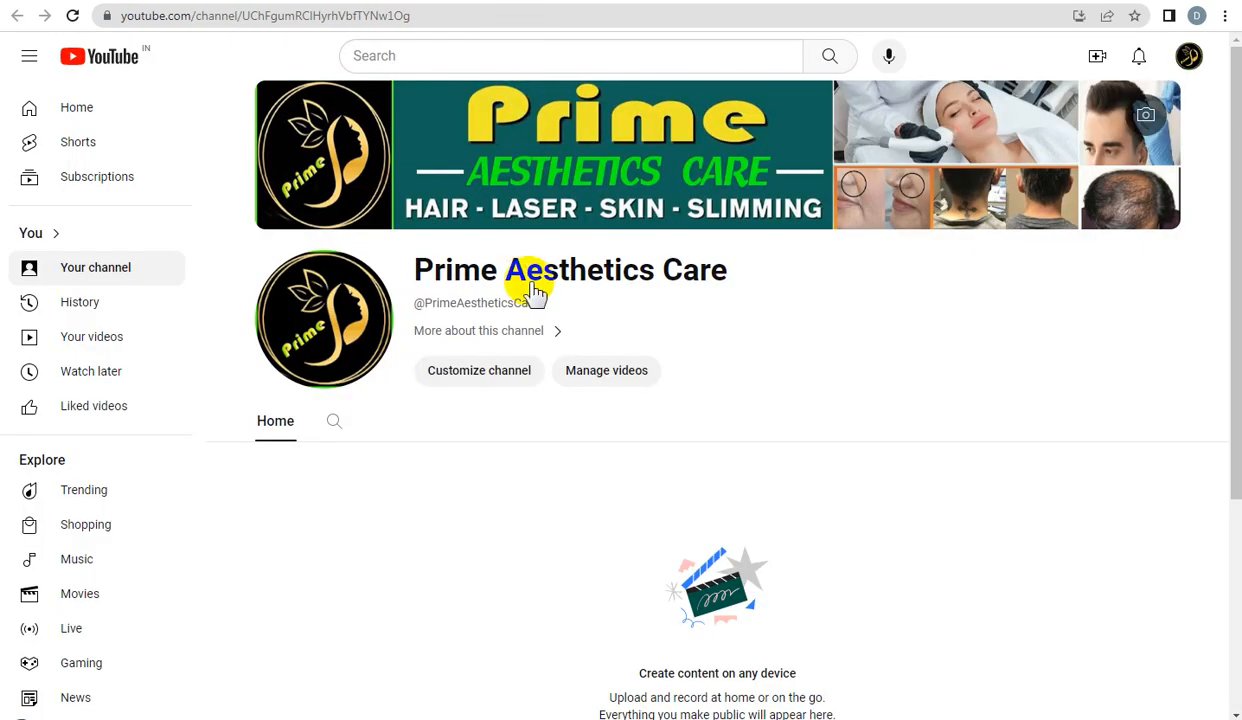
Copy the channel name "Prime Aesthetics Care" from the YouTube channel page and paste it as the new playlist's title
double_click(569, 274)
triple_click(569, 274)
right_click(569, 276)
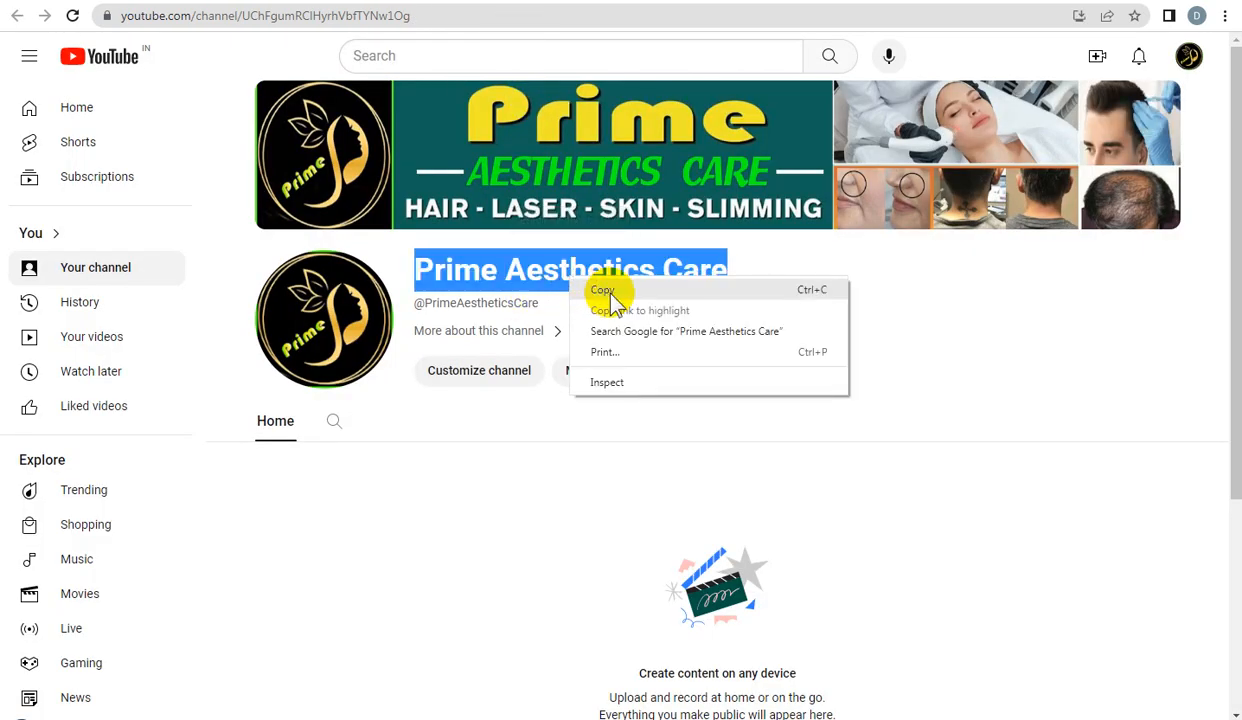
click(602, 287)
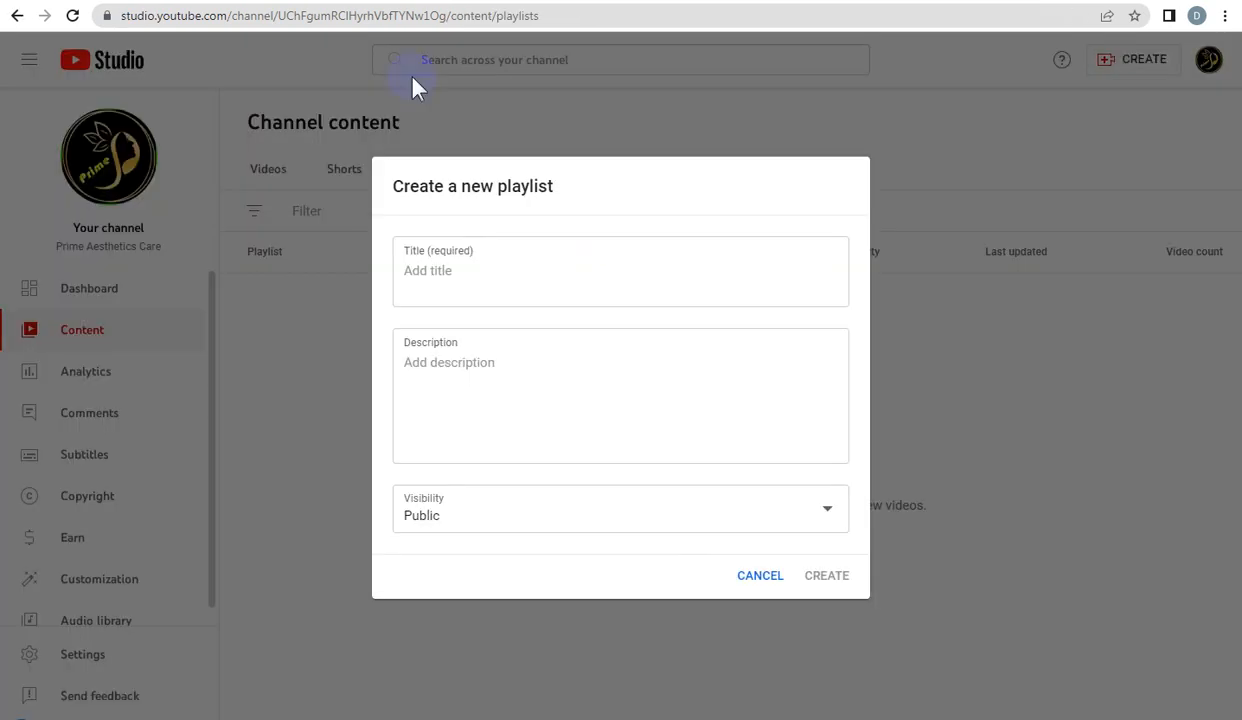
click(474, 278)
key(ctrl+v)
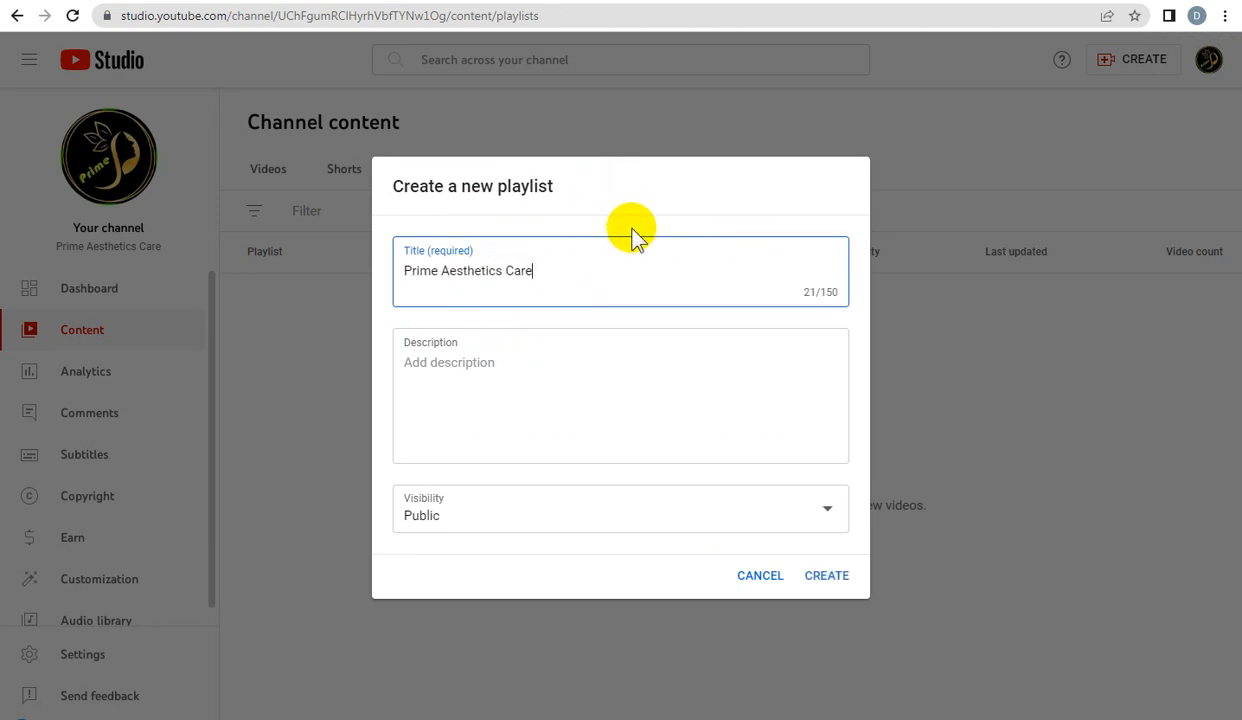
Extend the playlist title to "Prime Aesthetics Care (Health Care Video YouTube Video Playlist)"
text((YouTube )
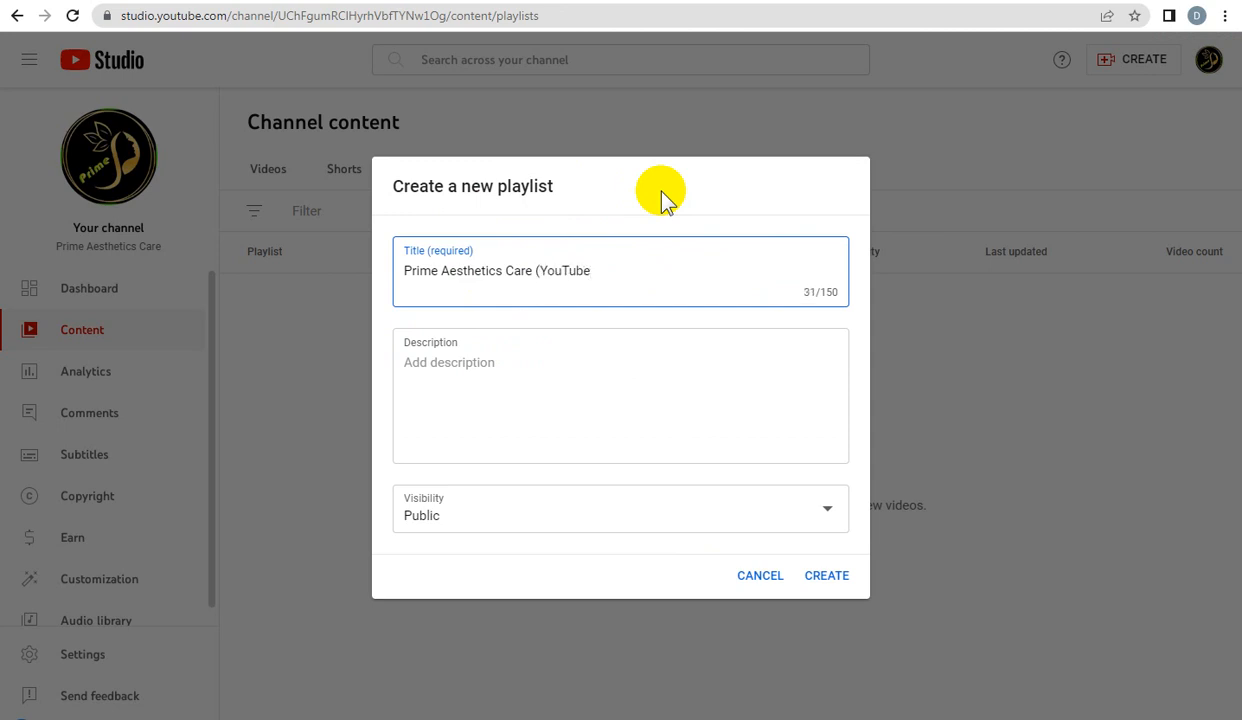
text(Video Playlist))
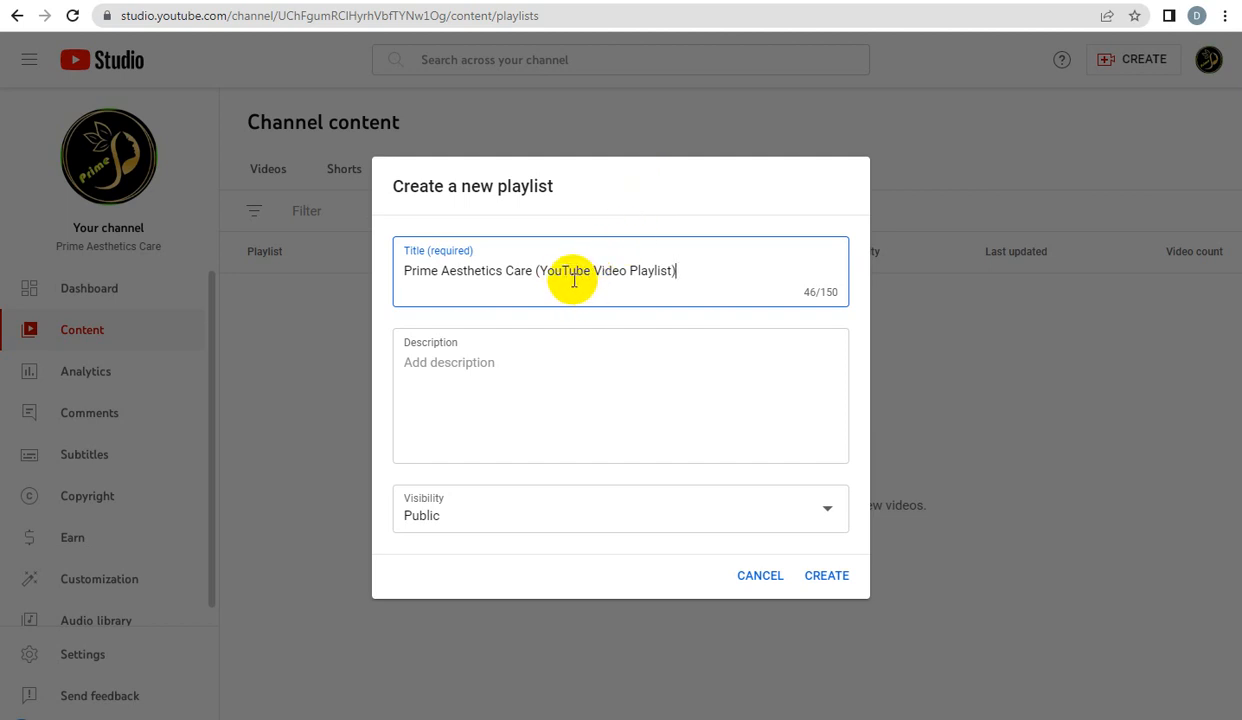
click(532, 272)
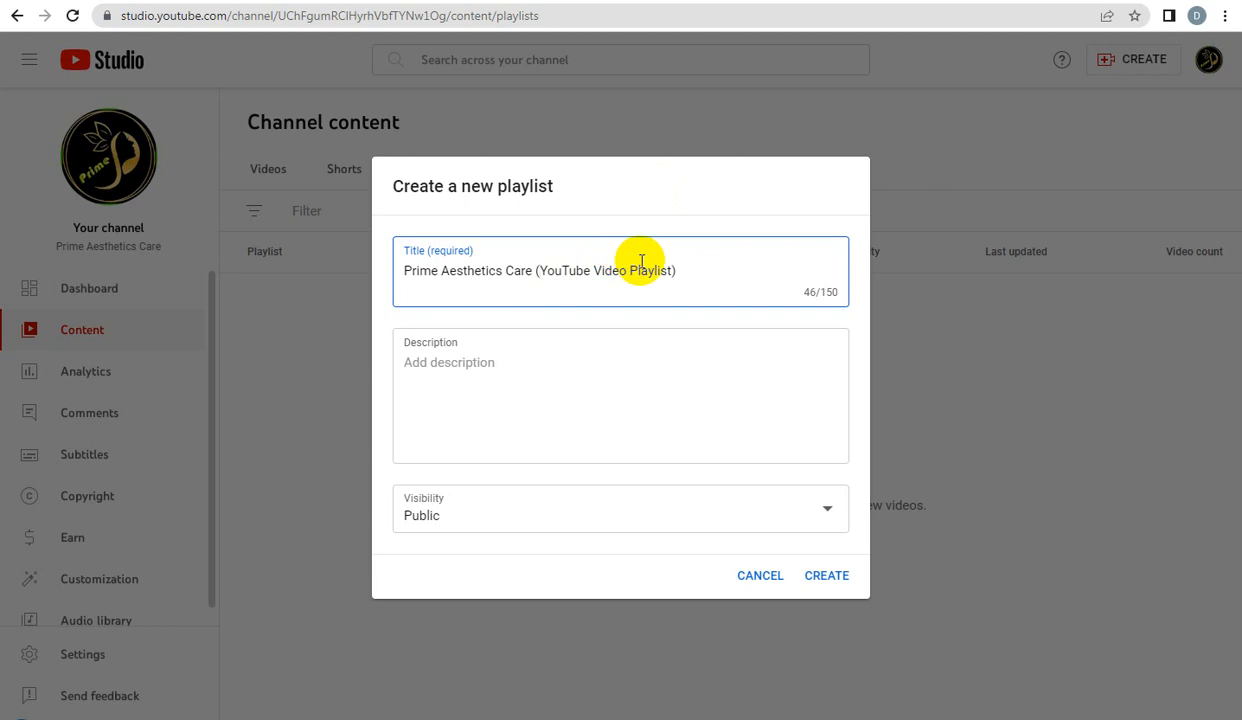
text(Health )
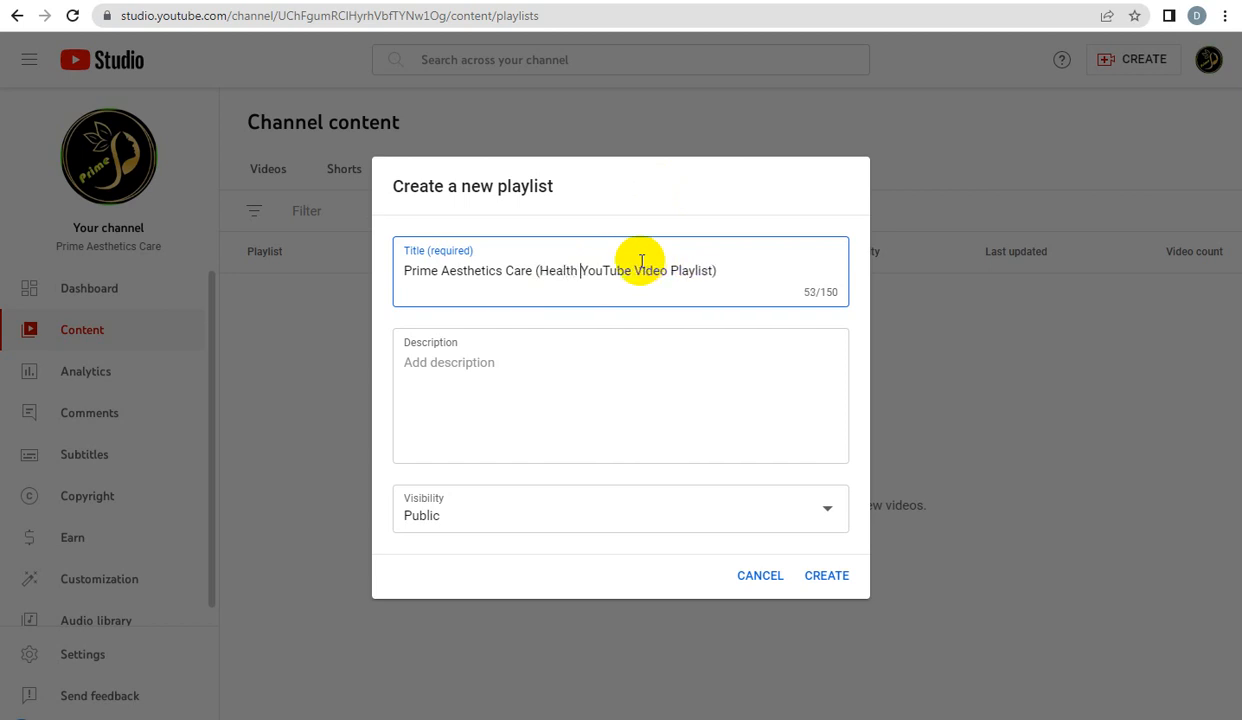
text(Care Vi)
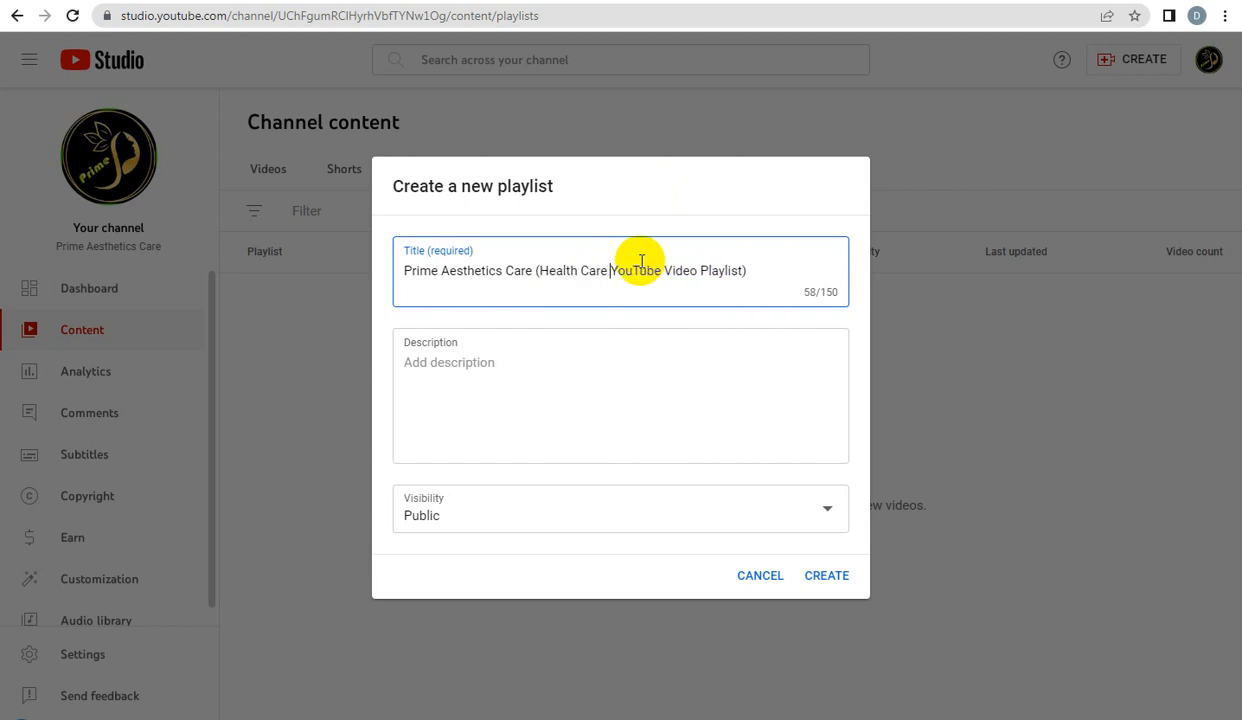
text(deo)
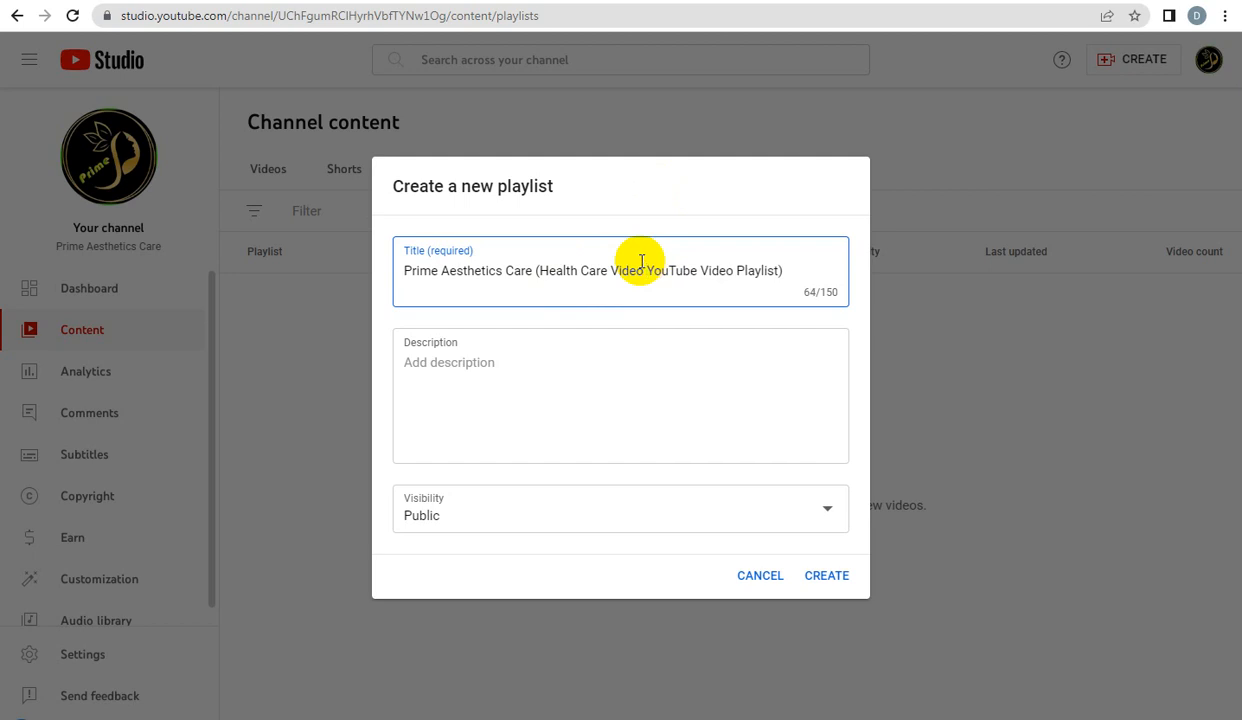
Copy the full playlist title into the playlist description
triple_click(627, 272)
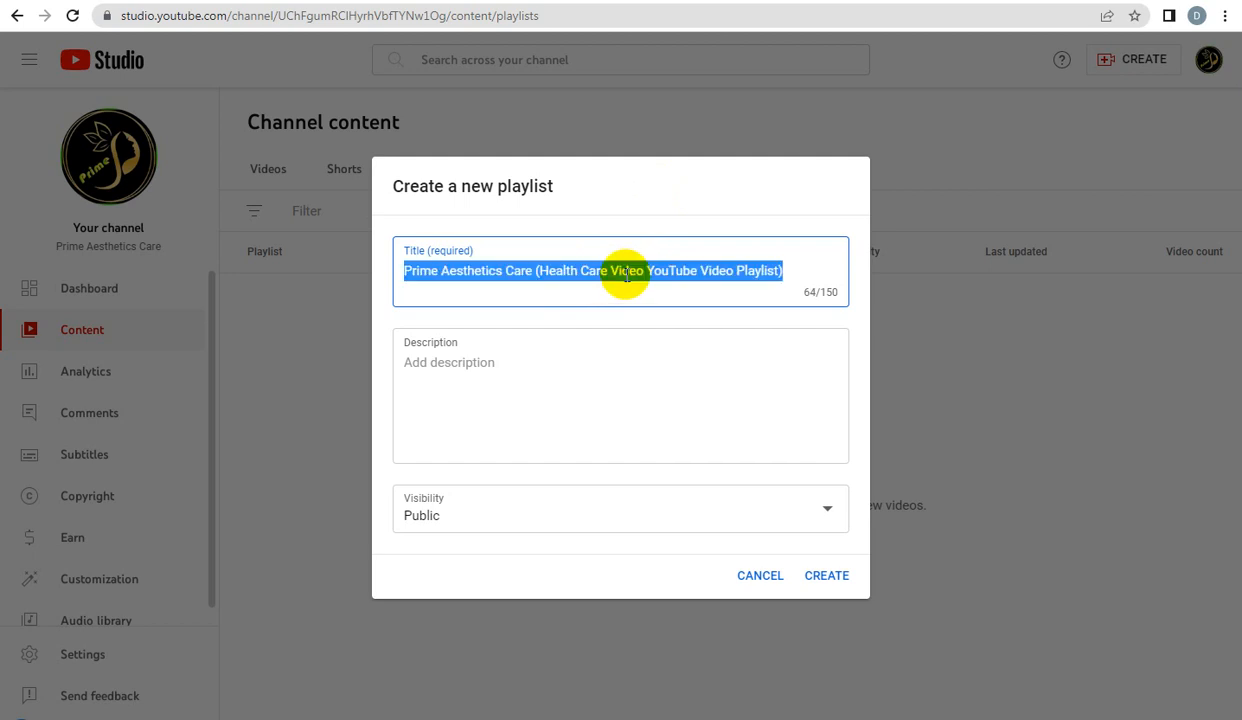
click(537, 391)
key(ctrl+v)
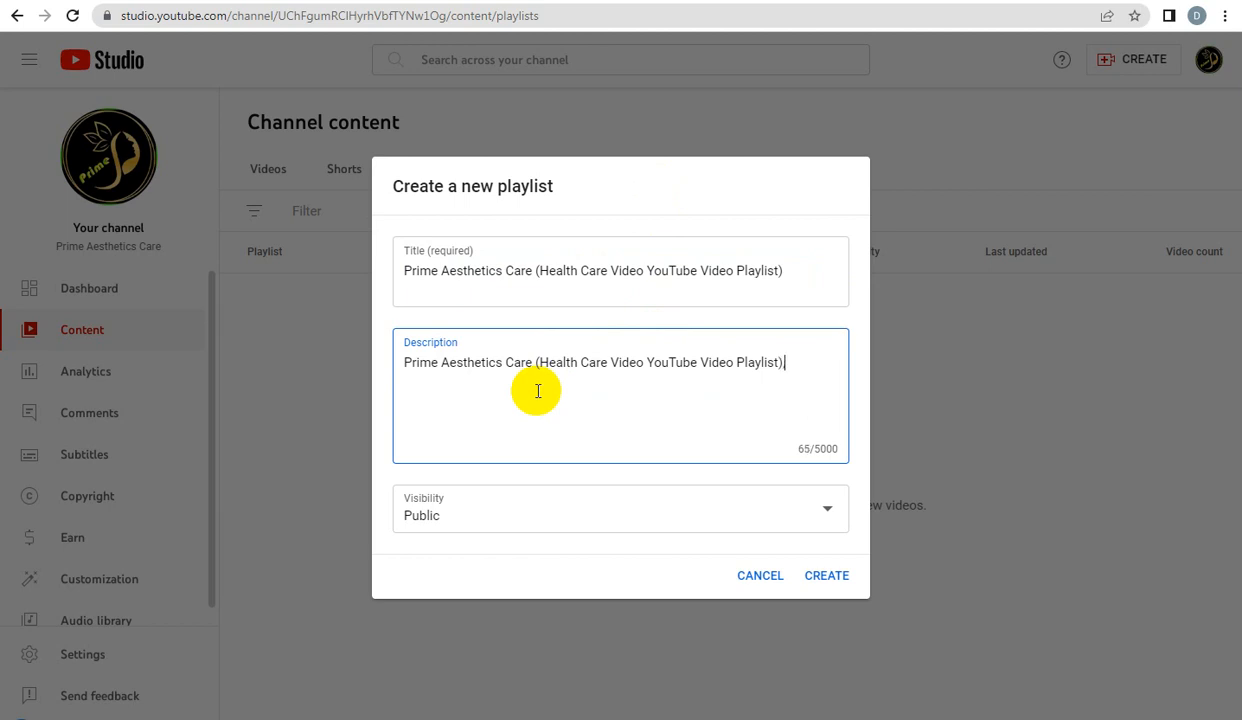
Switch to Notepad and copy the text from "YouTube Channel Description :" through "~ This Video Only For Educational & Health Care." under the default settings
click(290, 716)
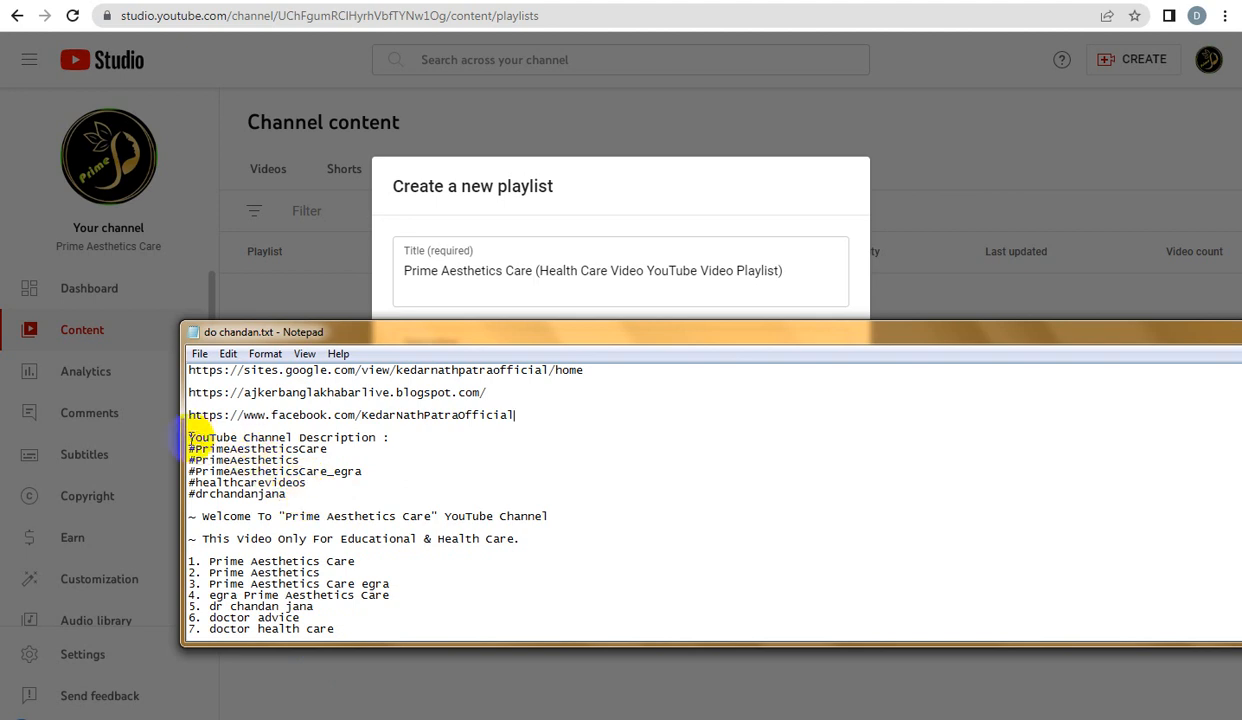
scroll(364, 493, down, 10)
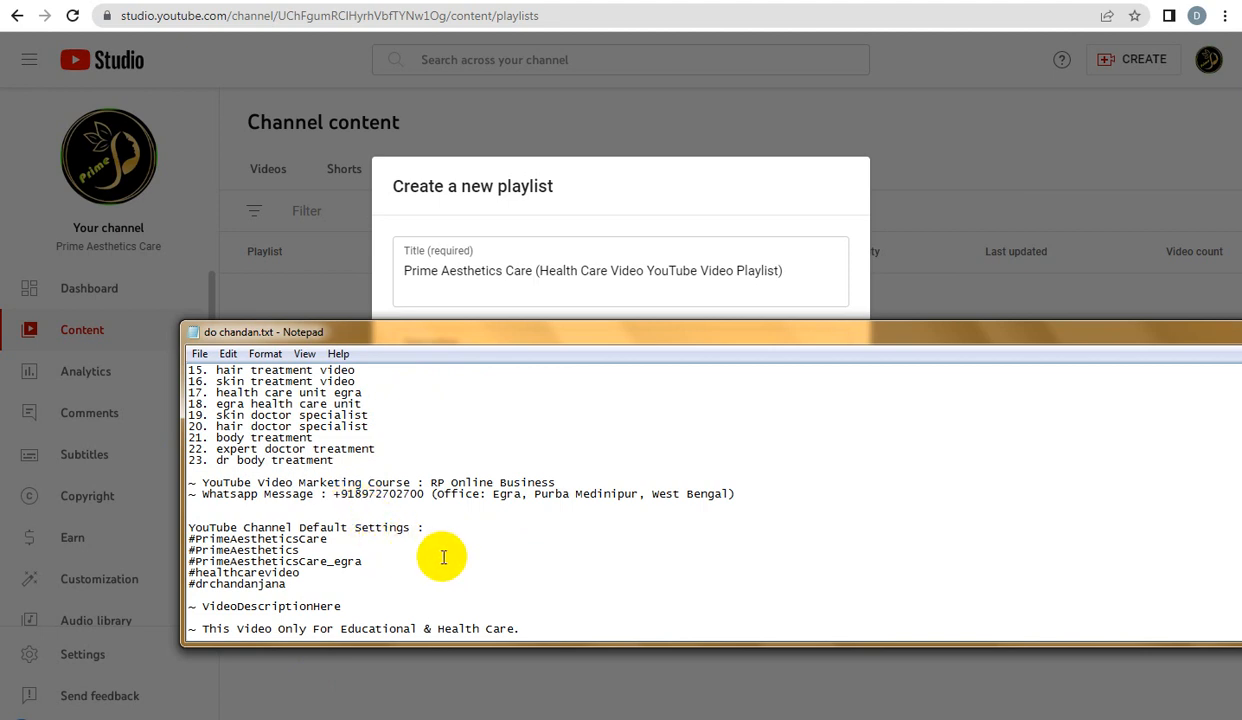
key(ctrl+a)
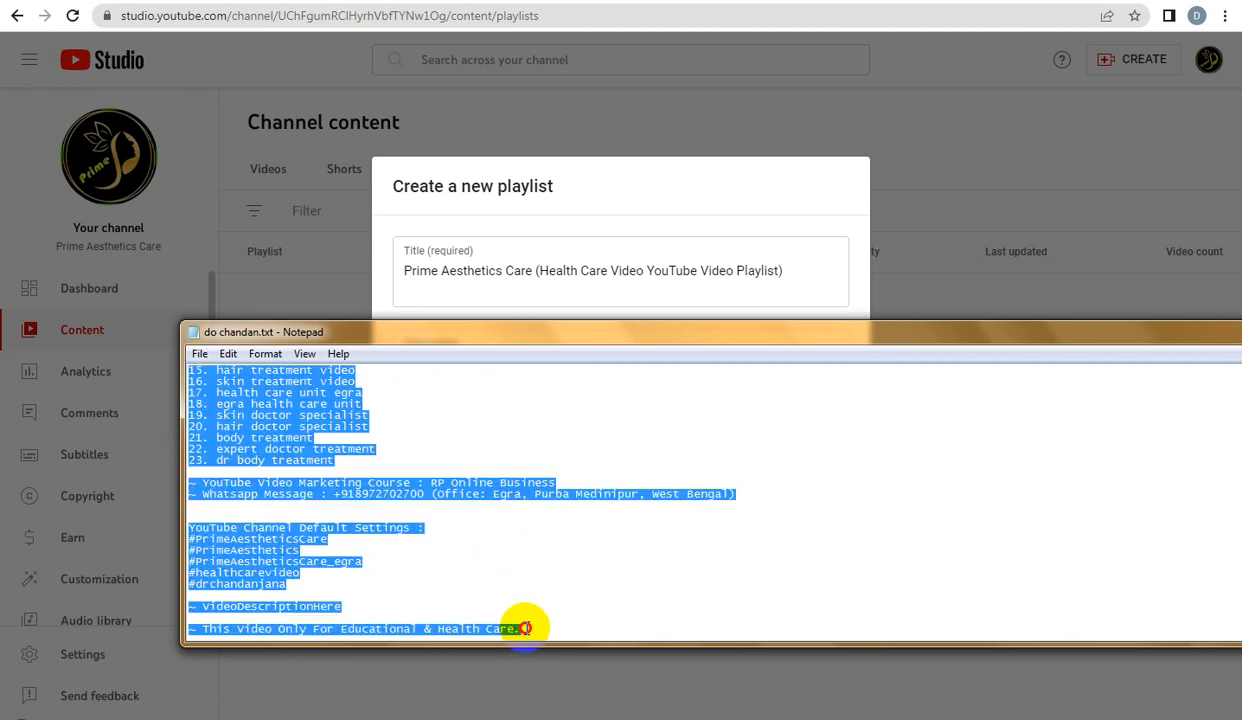
right_click(336, 431)
click(400, 478)
Append a comma and the copied channel text to the playlist description, create the public playlist, and dismiss the tip
click(645, 205)
click(810, 363)
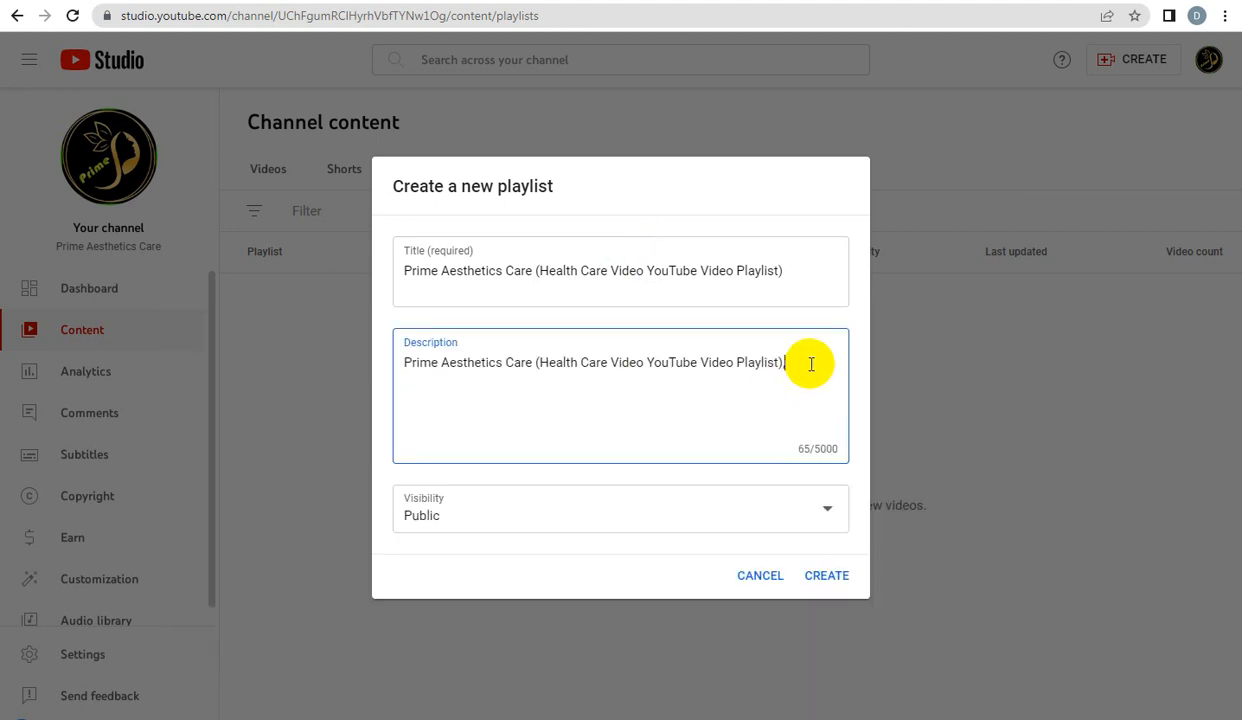
click(810, 364)
text(,)
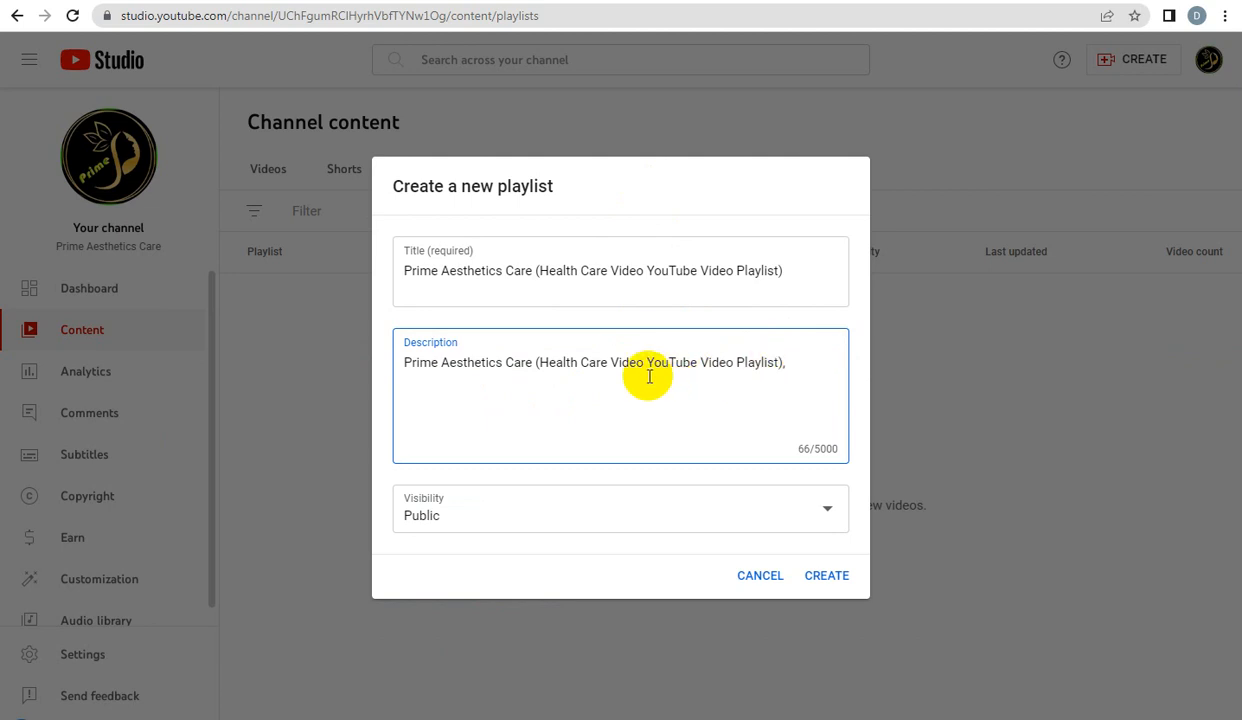
key(ctrl+v)
scroll(760, 409, down, 2)
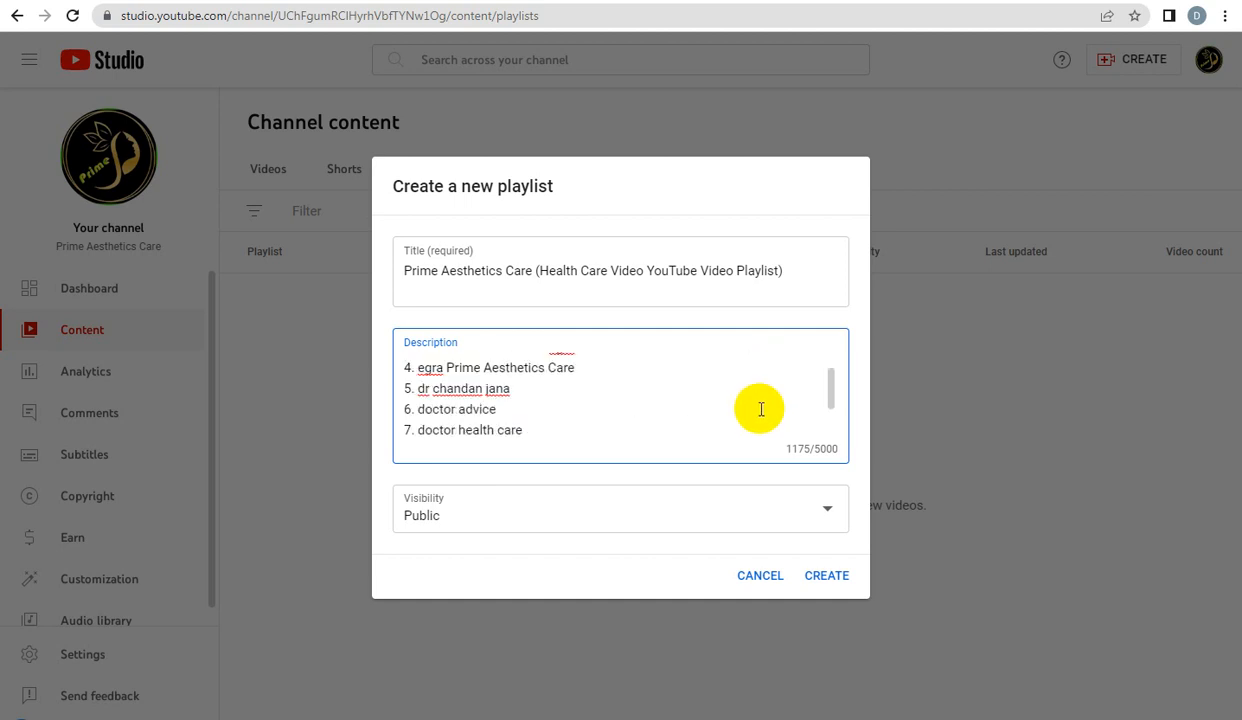
scroll(760, 409, down, 10)
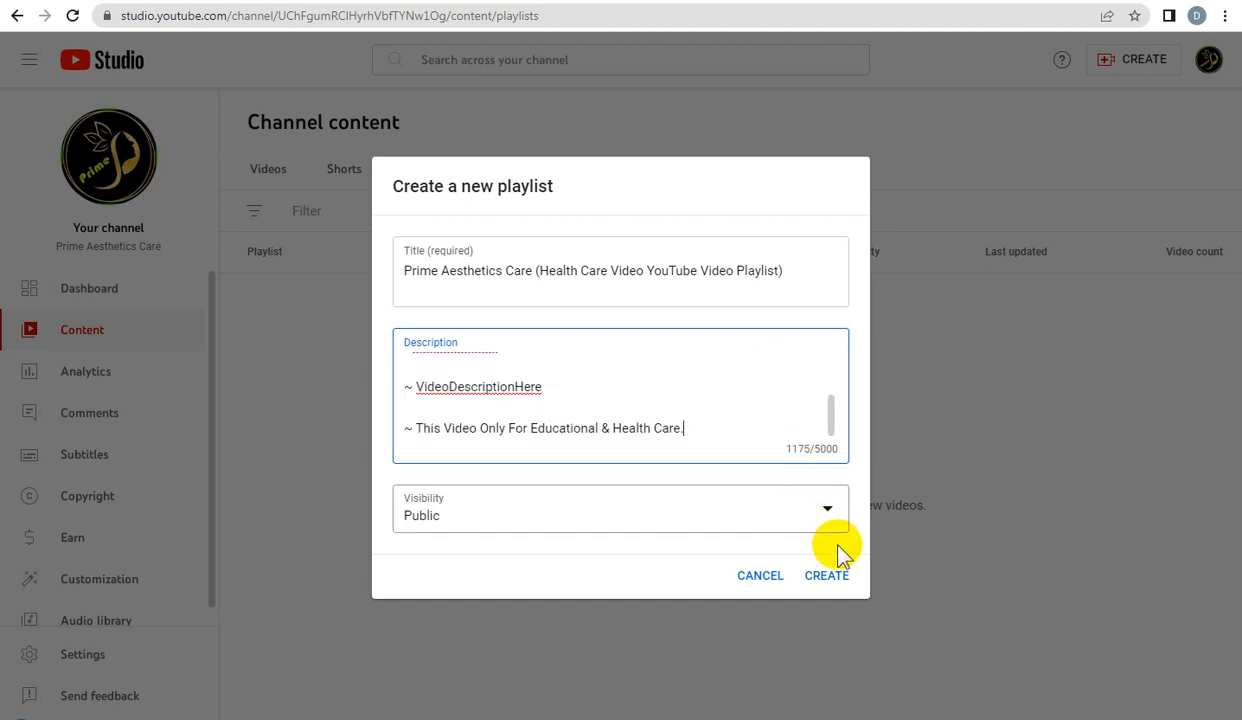
click(840, 577)
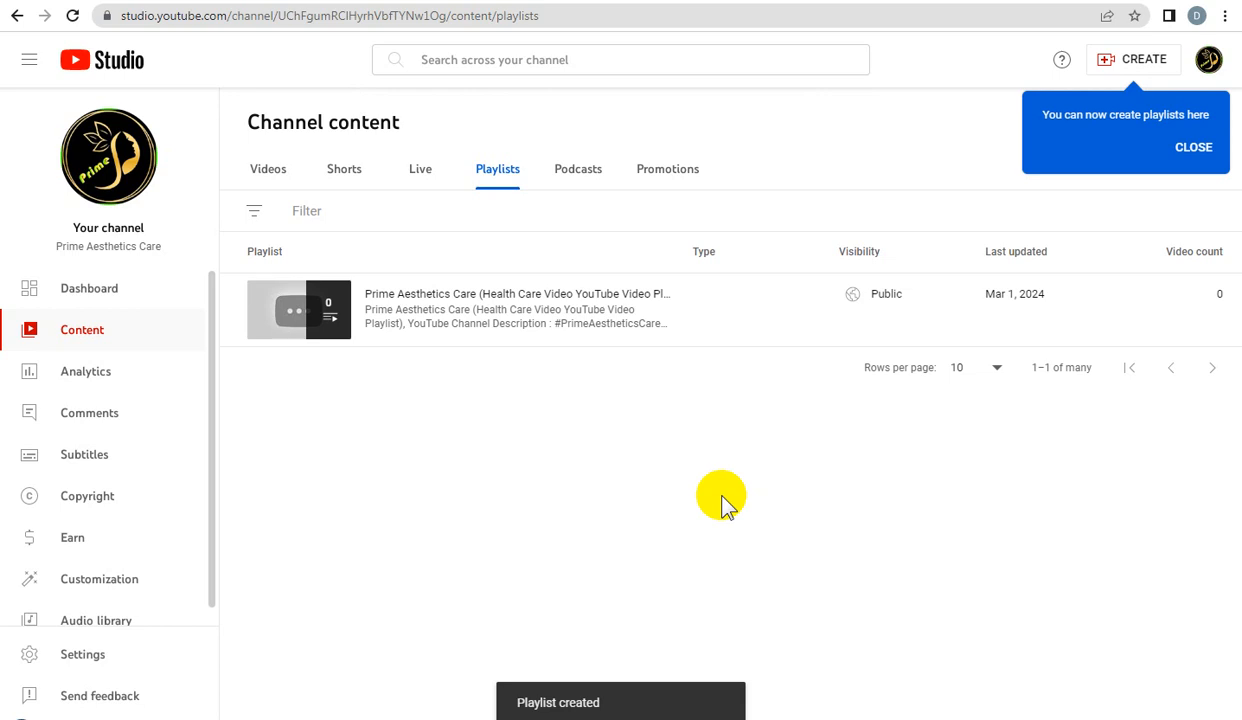
click(1193, 150)
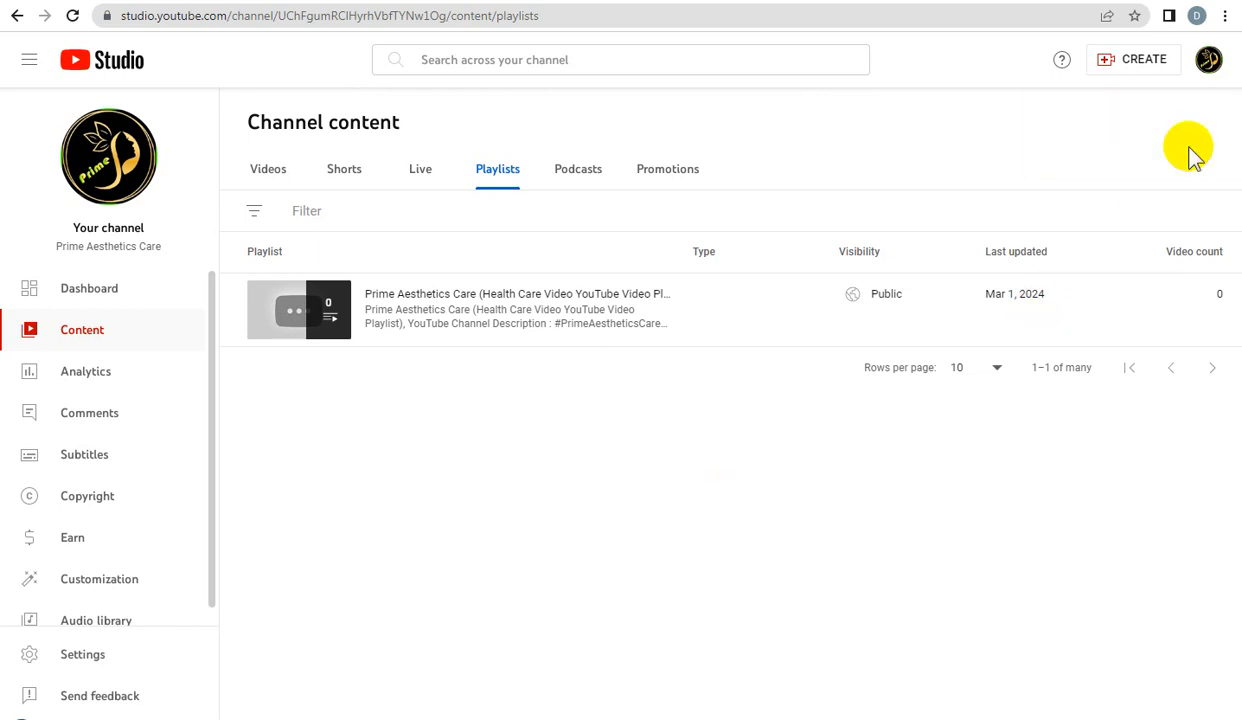
Open the new playlist's details, copy its full title, and return to the channel content
click(572, 320)
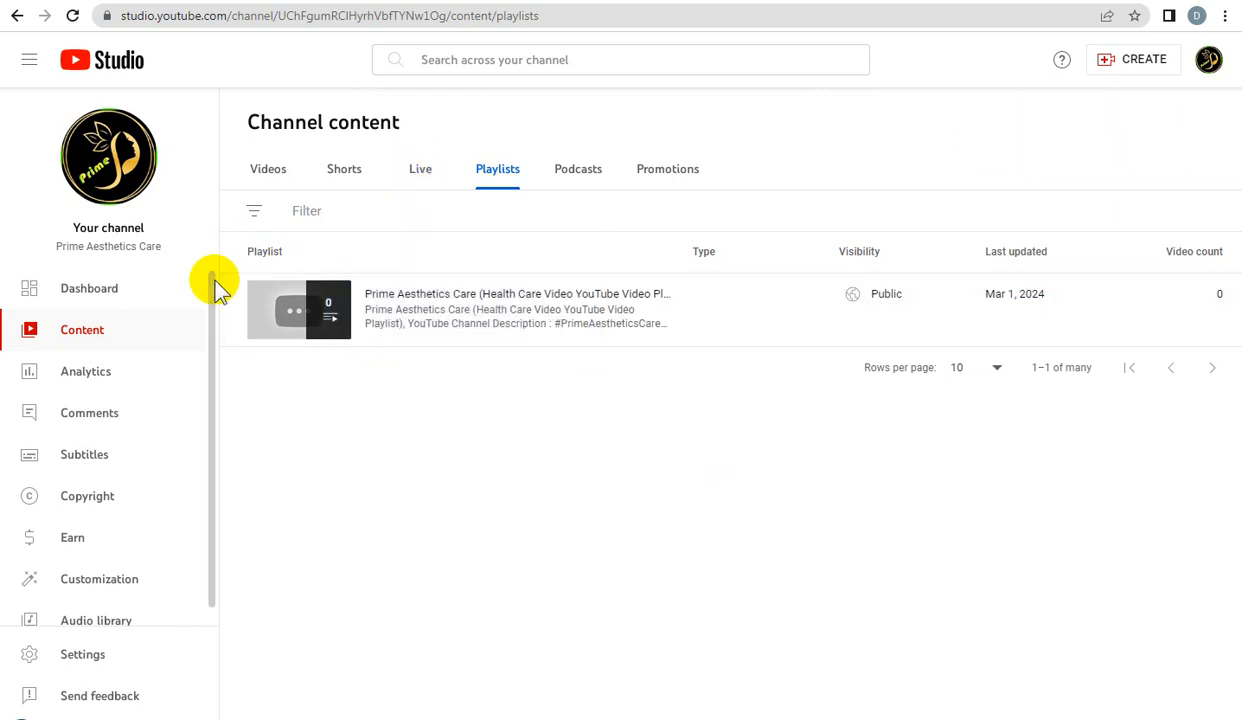
click(546, 296)
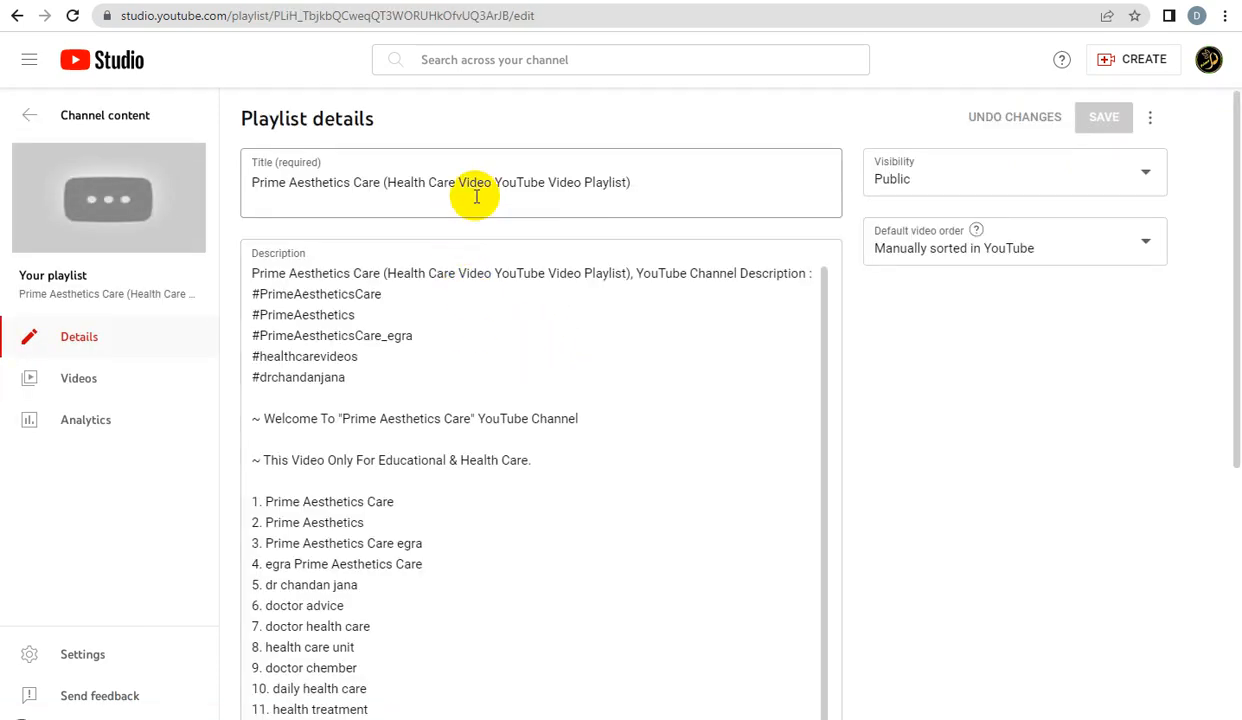
triple_click(477, 183)
right_click(483, 183)
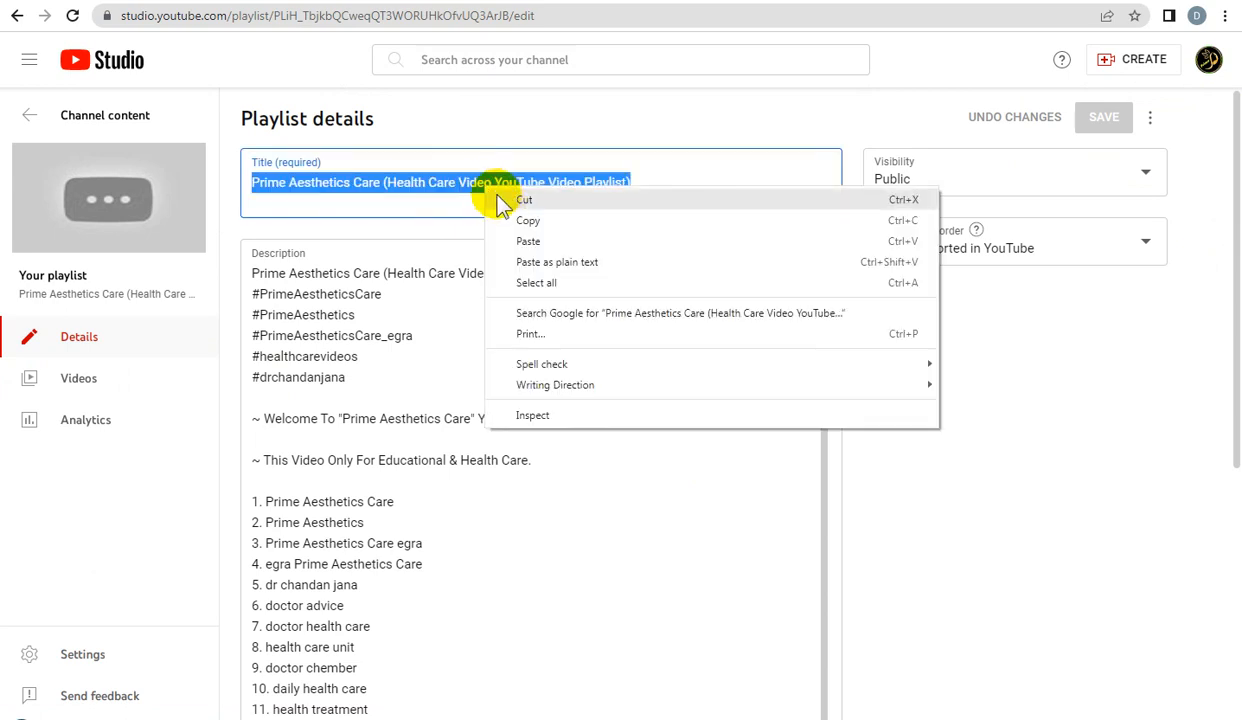
click(527, 222)
click(33, 120)
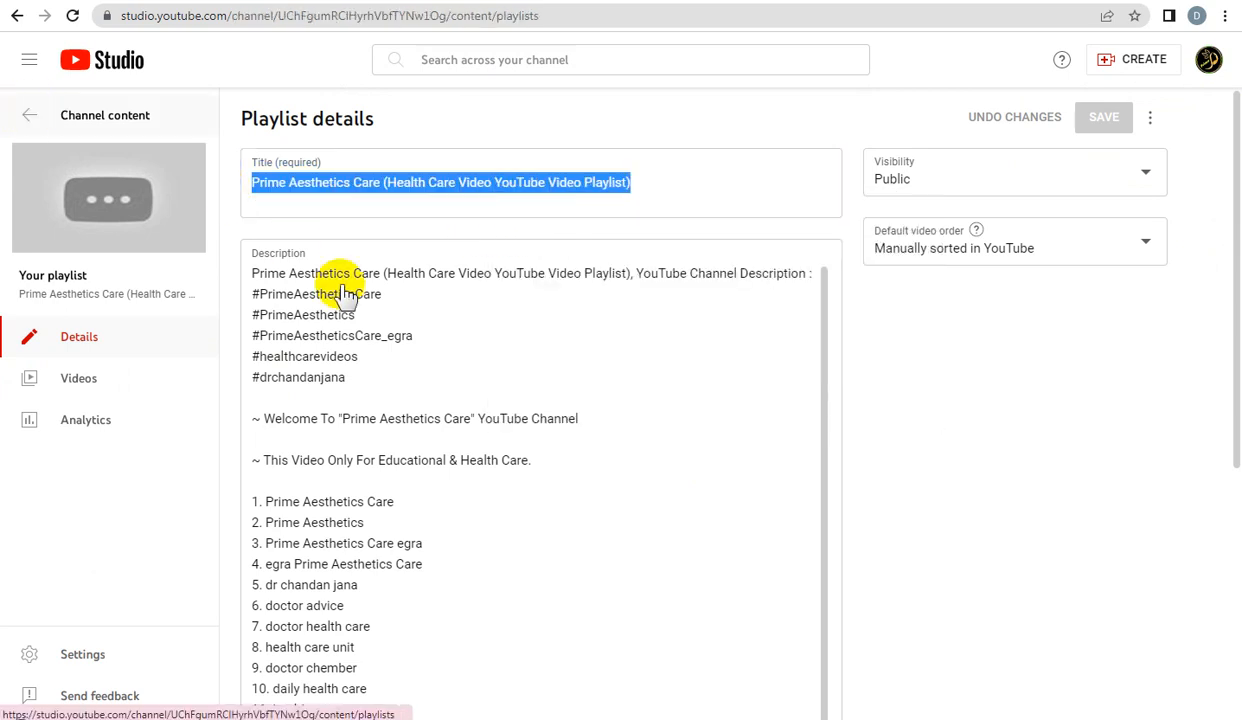
Switch to Notepad and add the copied playlist title, preceded by "~", on a new line below the Facebook link
key(alt+Tab)
scroll(436, 528, up, 6)
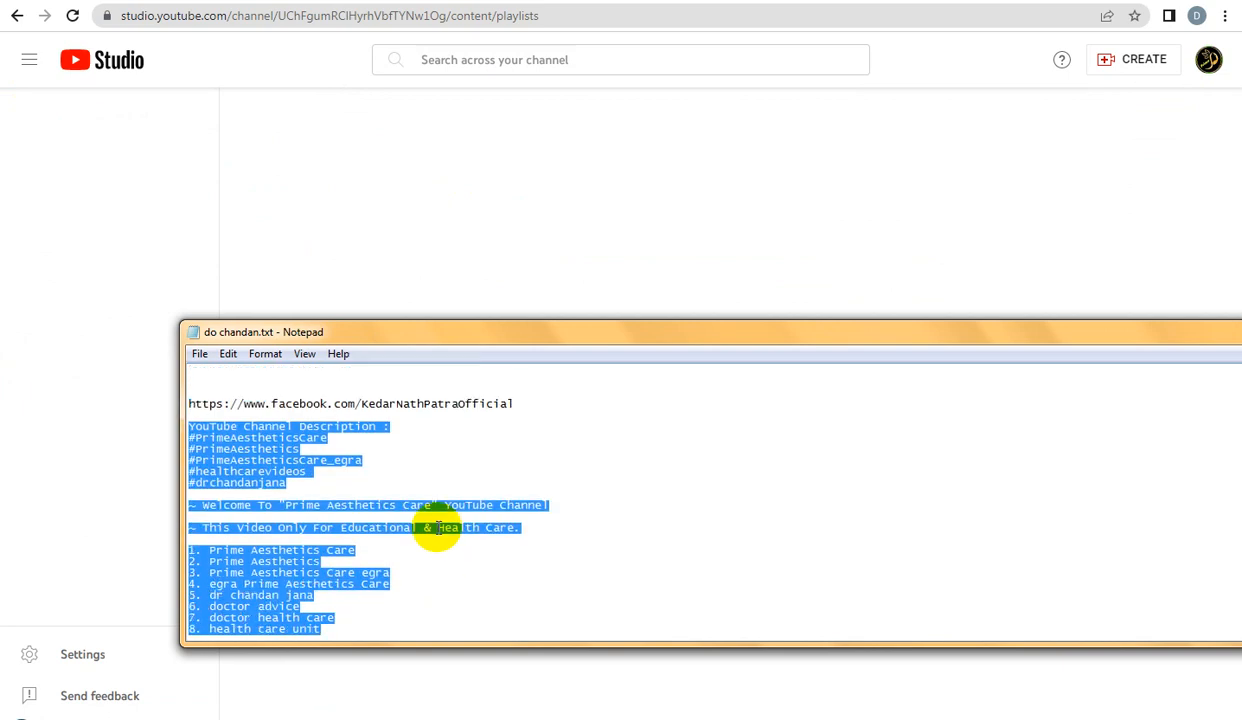
click(527, 415)
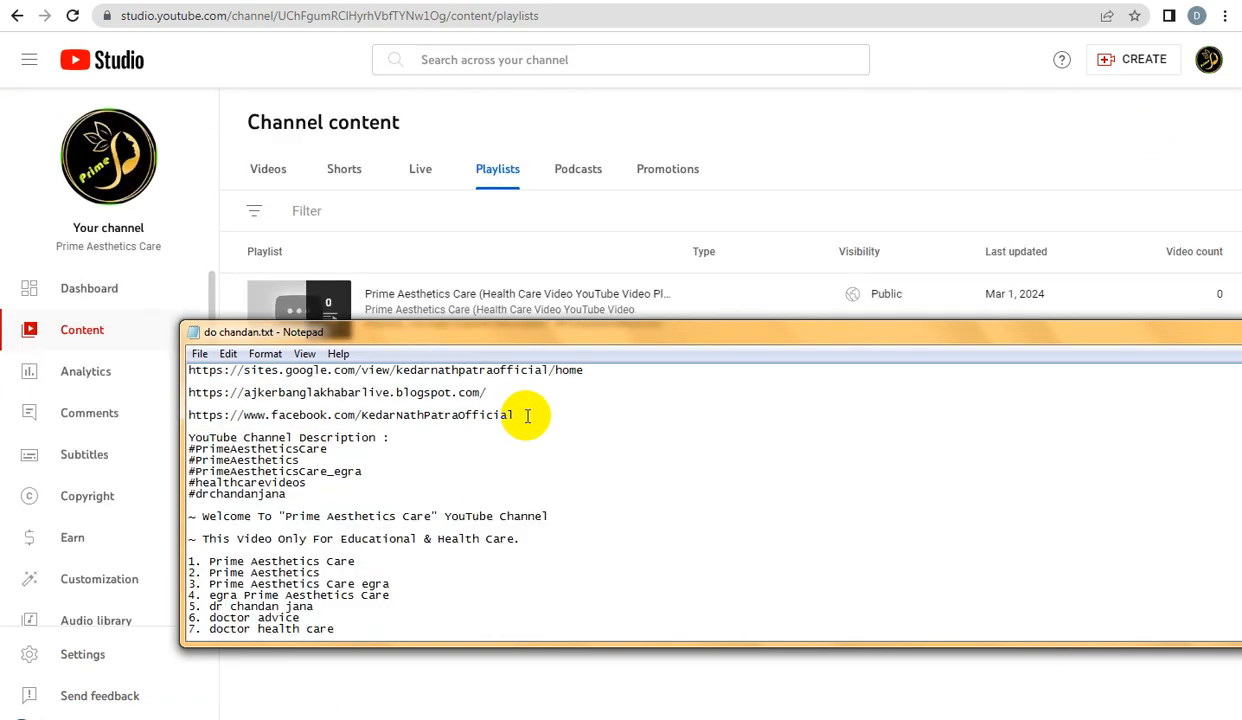
key(Return)
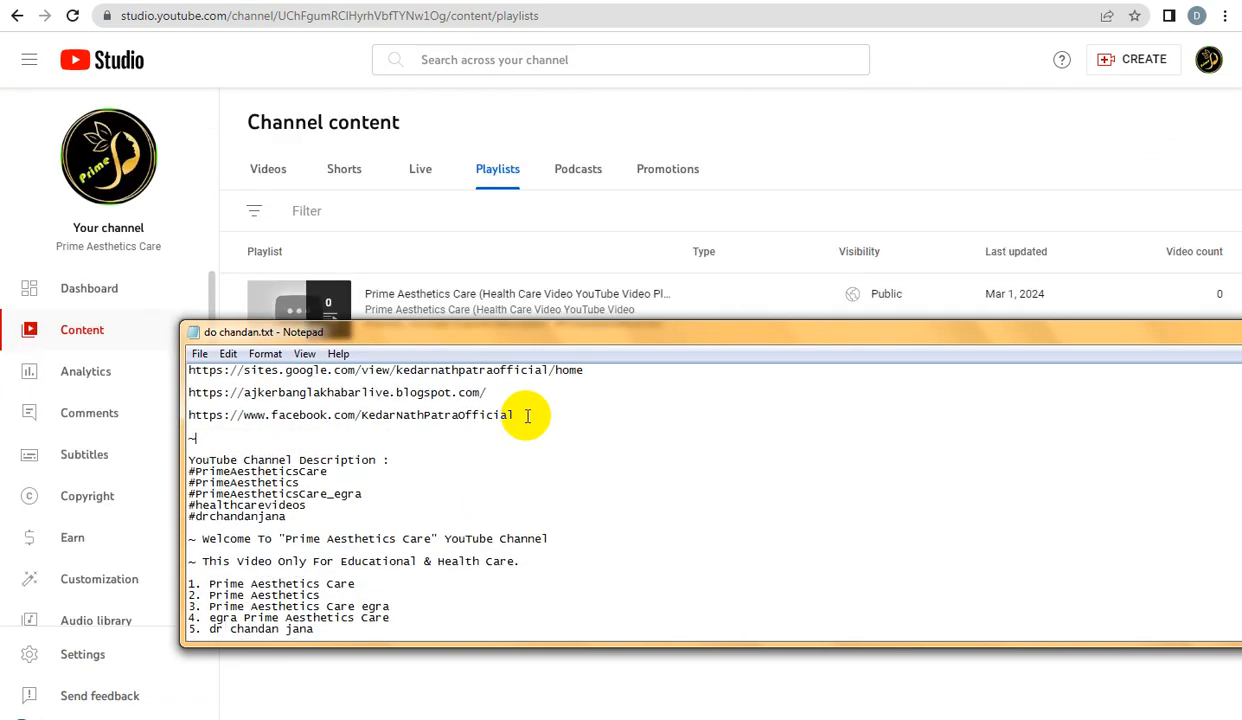
key(ctrl+v)
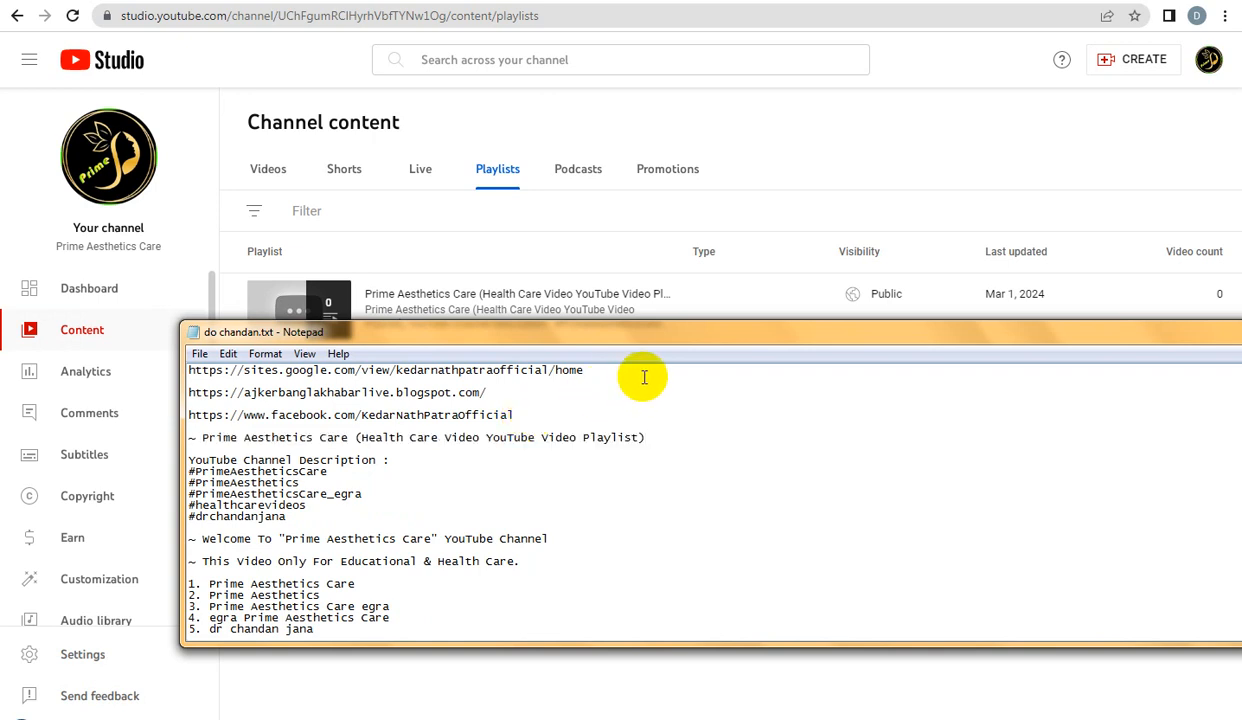
Return to YouTube Studio and copy the new playlist's shareable link
click(840, 111)
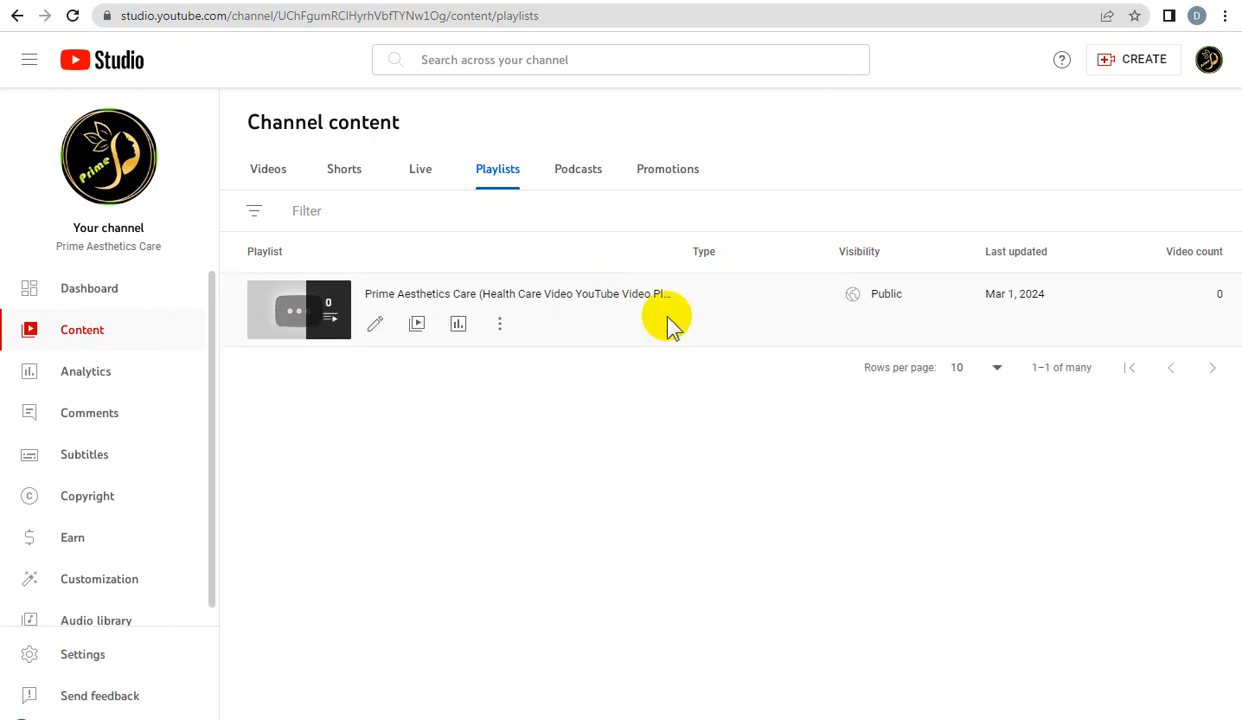
click(500, 325)
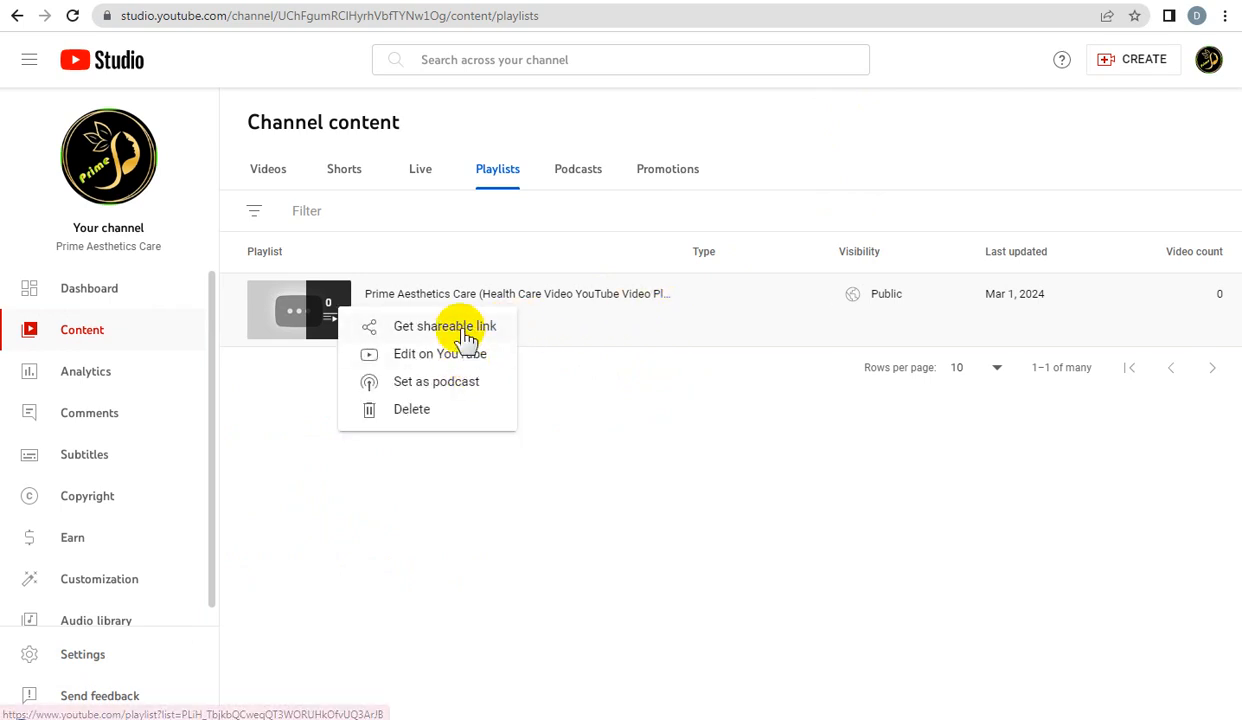
click(466, 330)
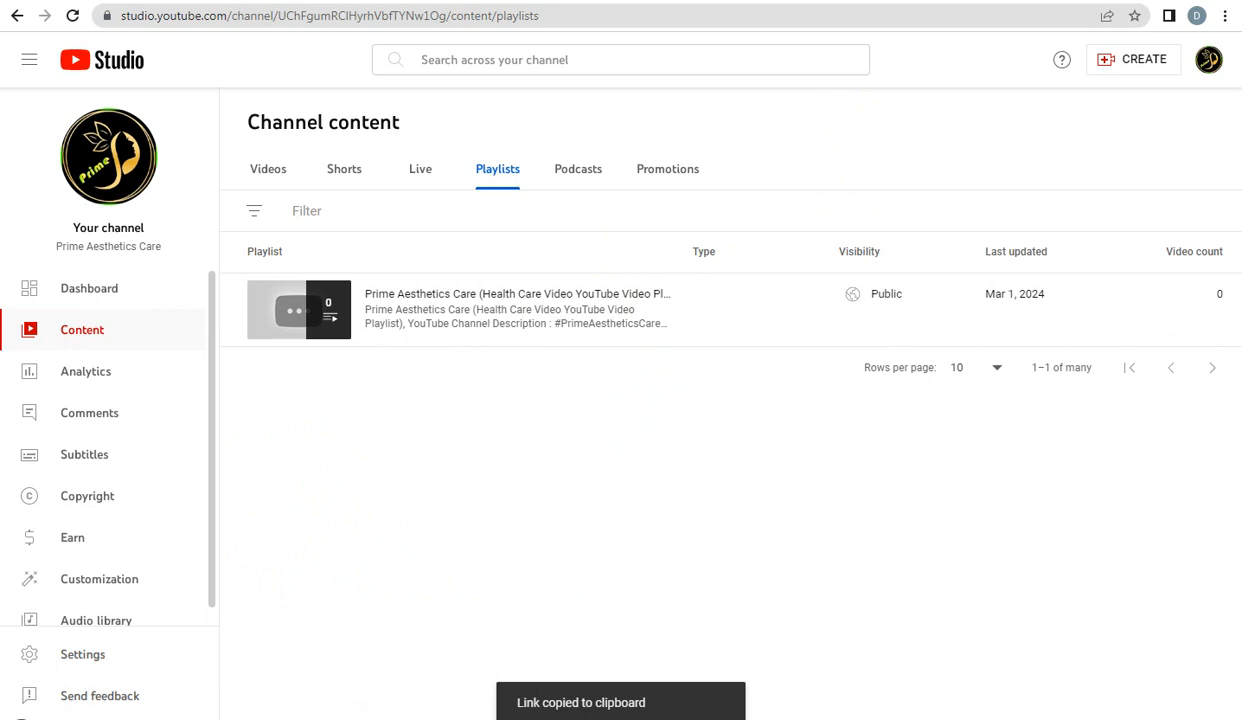
Switch to Notepad and paste the copied playlist link on the line below the playlist title
key(alt+Tab)
click(449, 448)
key(ctrl+v)
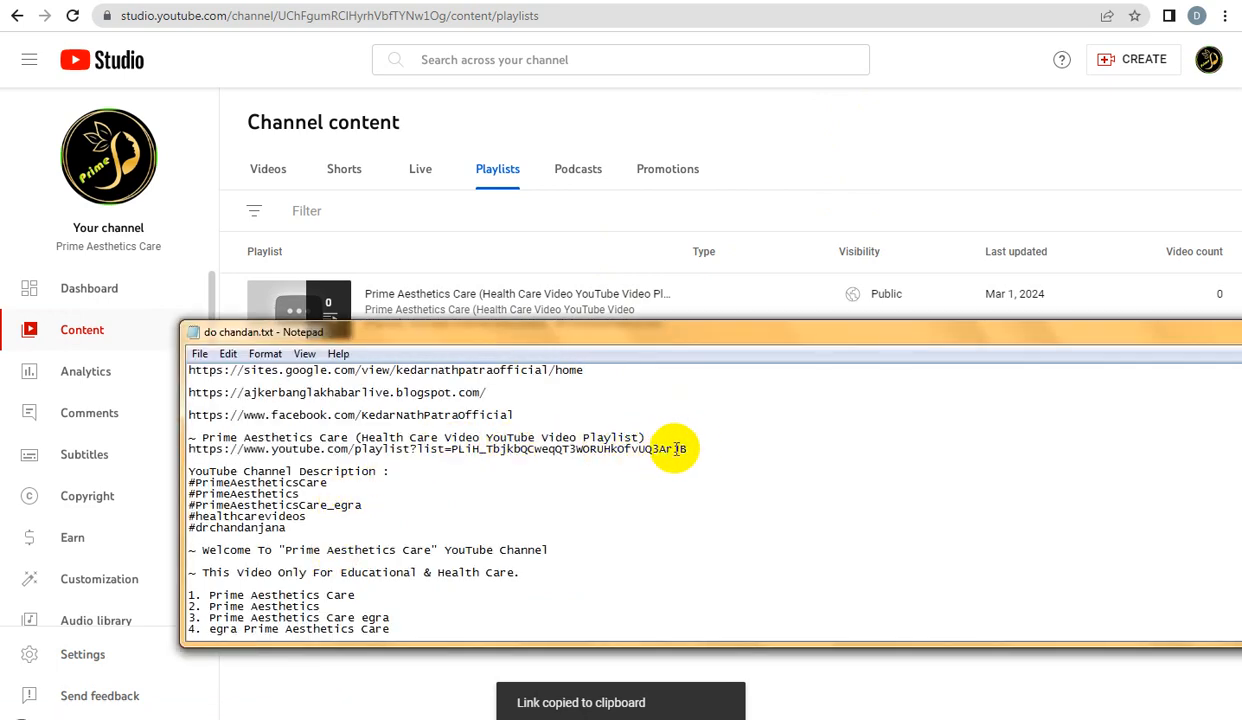
Copy the playlist title and link lines together and save the notes file
drag(687, 449, 187, 440)
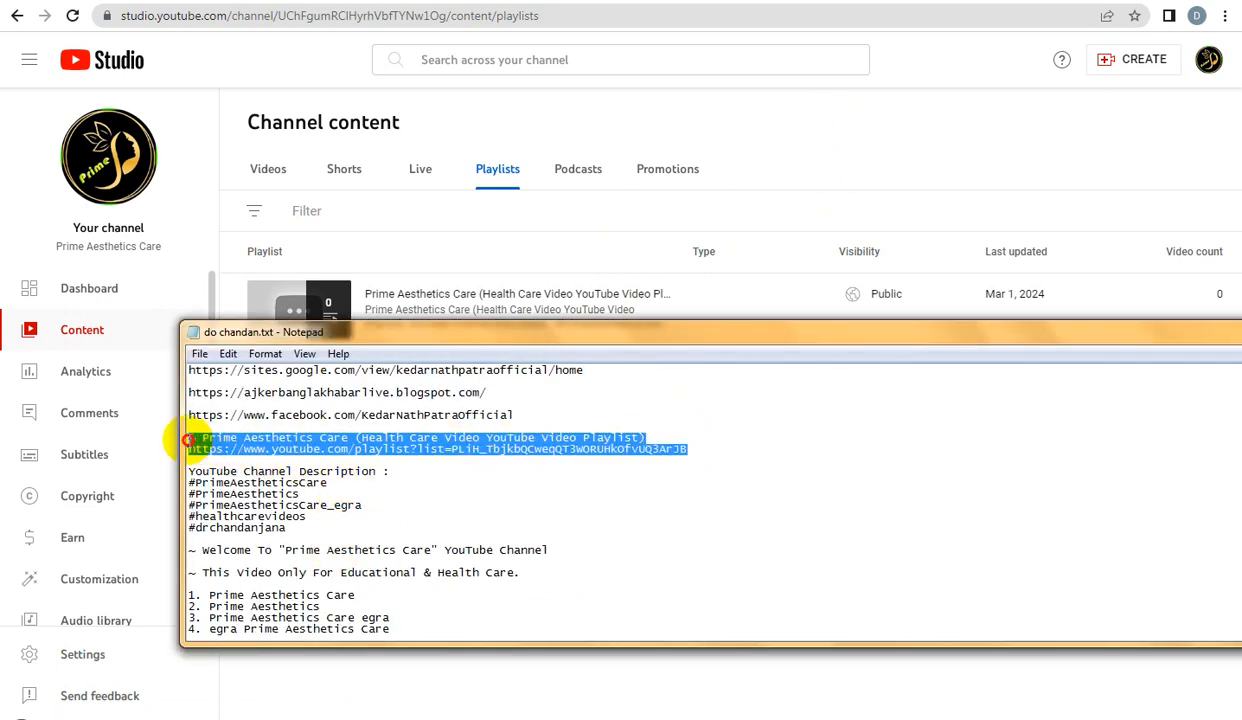
right_click(235, 448)
click(275, 503)
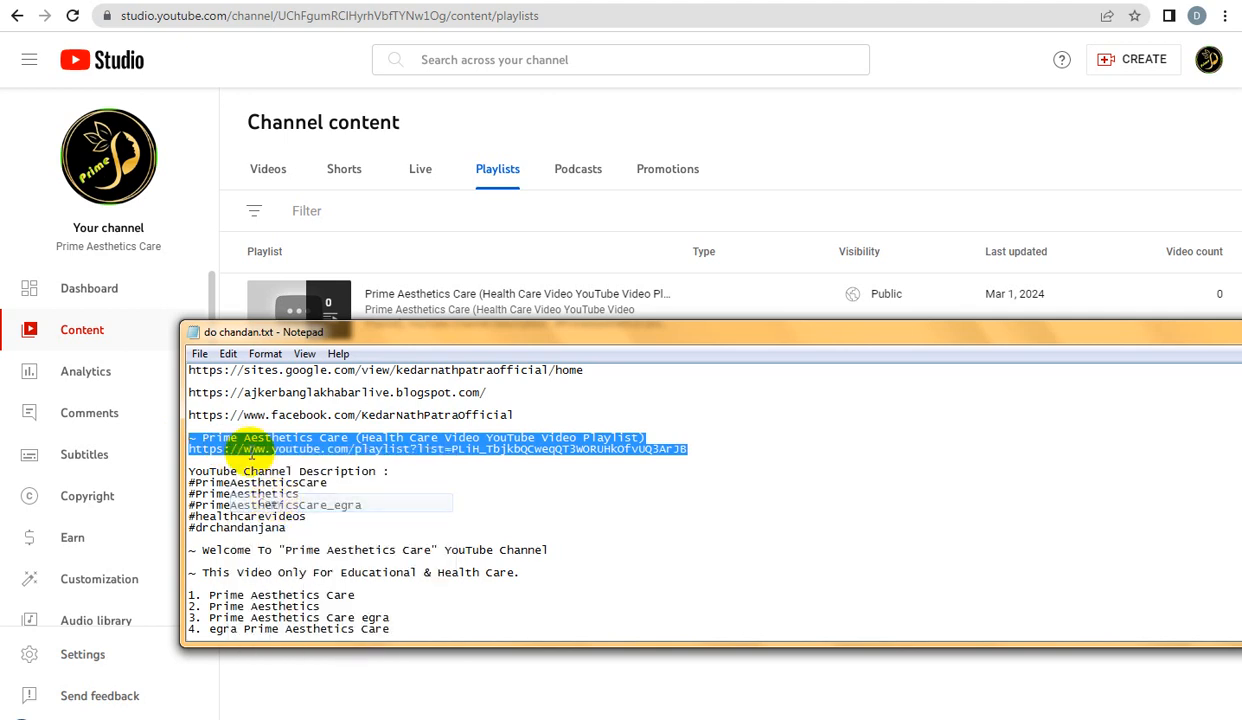
click(199, 353)
click(242, 407)
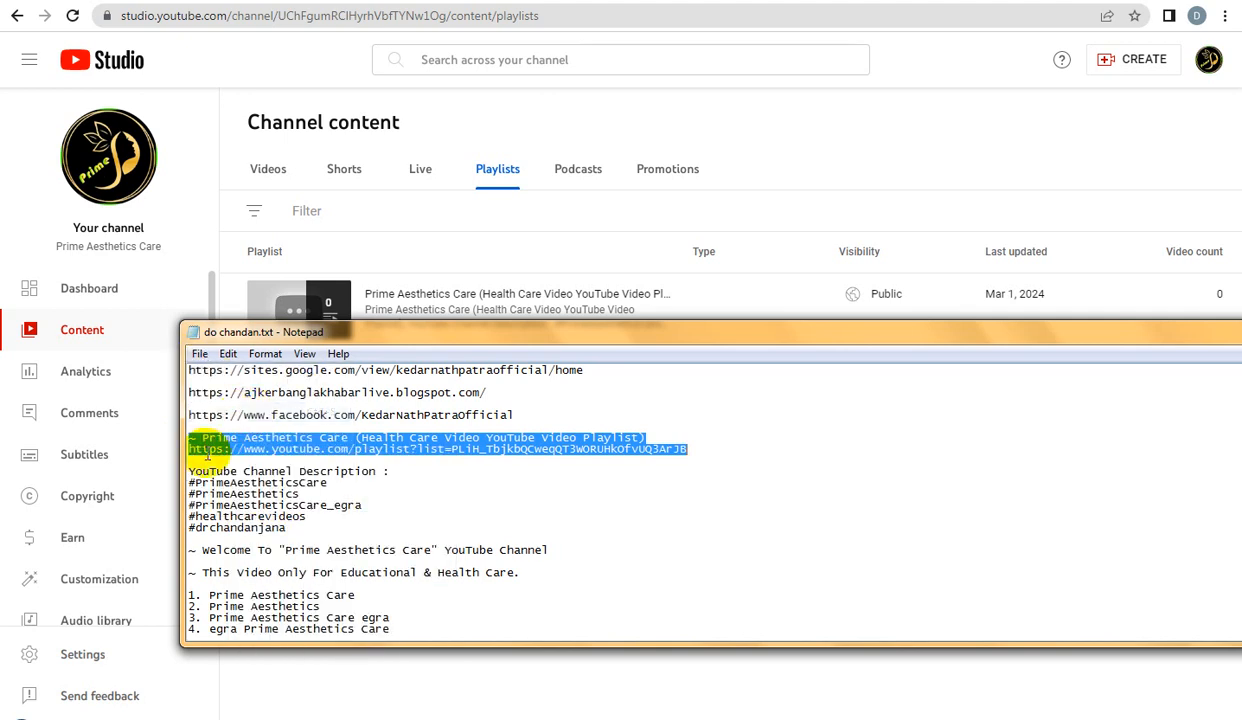
In YouTube Studio's upload defaults, add the copied playlist title and link below the description's "This Video Only For Educational & Health Care." line
click(116, 655)
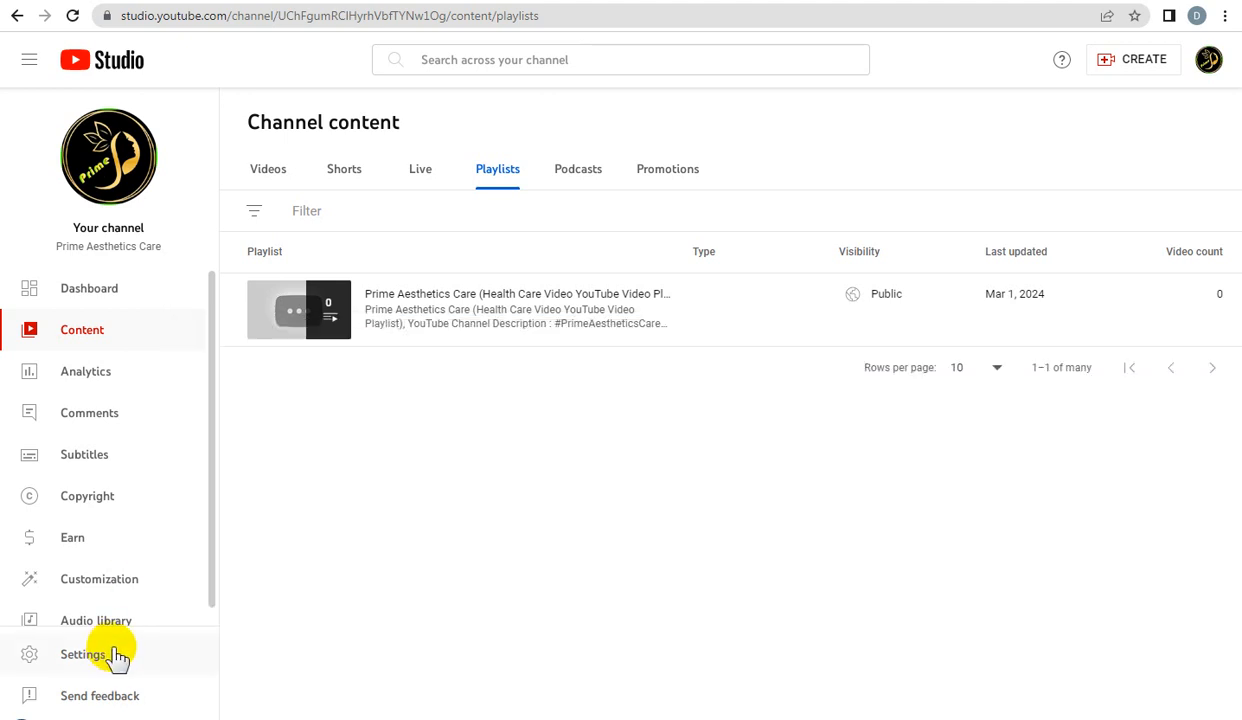
click(116, 655)
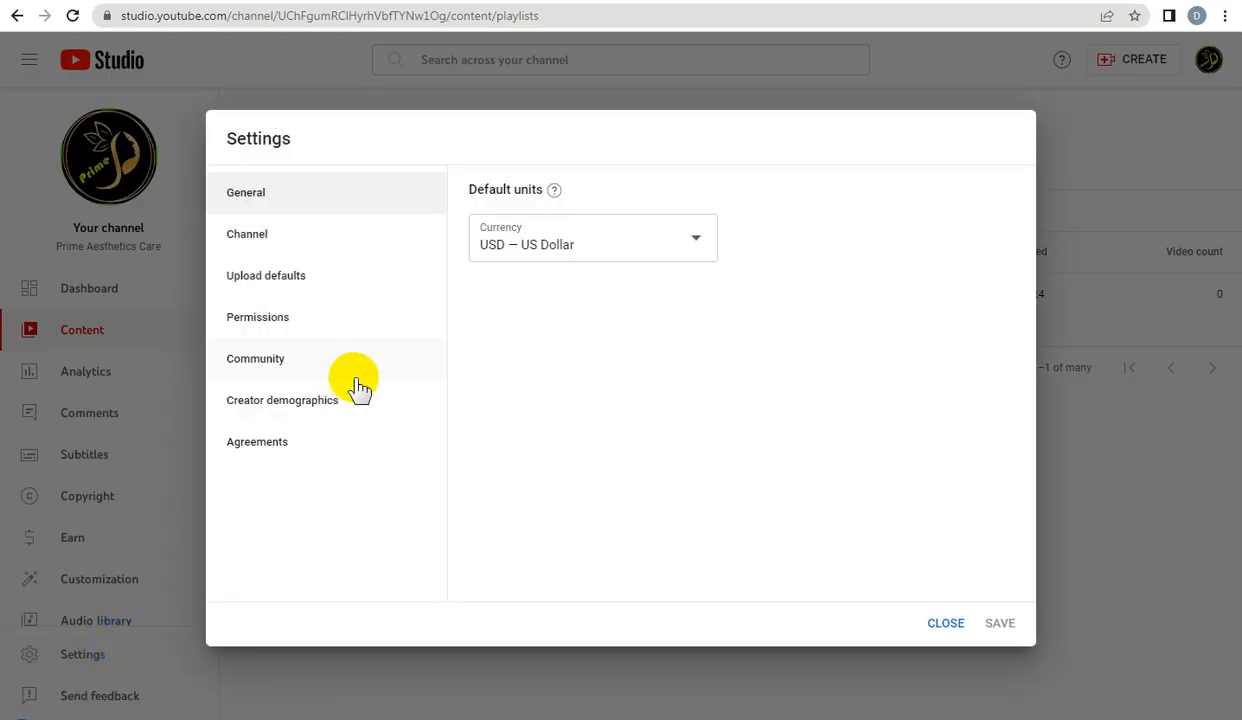
click(293, 283)
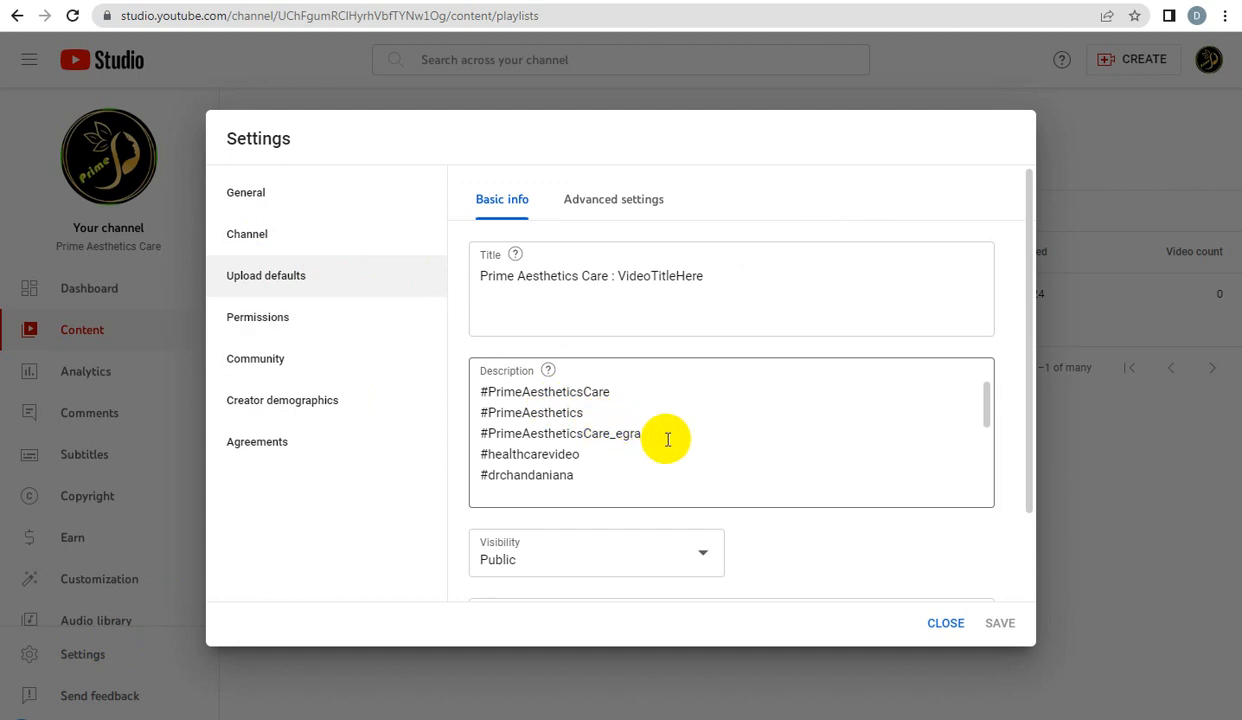
scroll(700, 438, down, 3)
scroll(669, 437, down, 2)
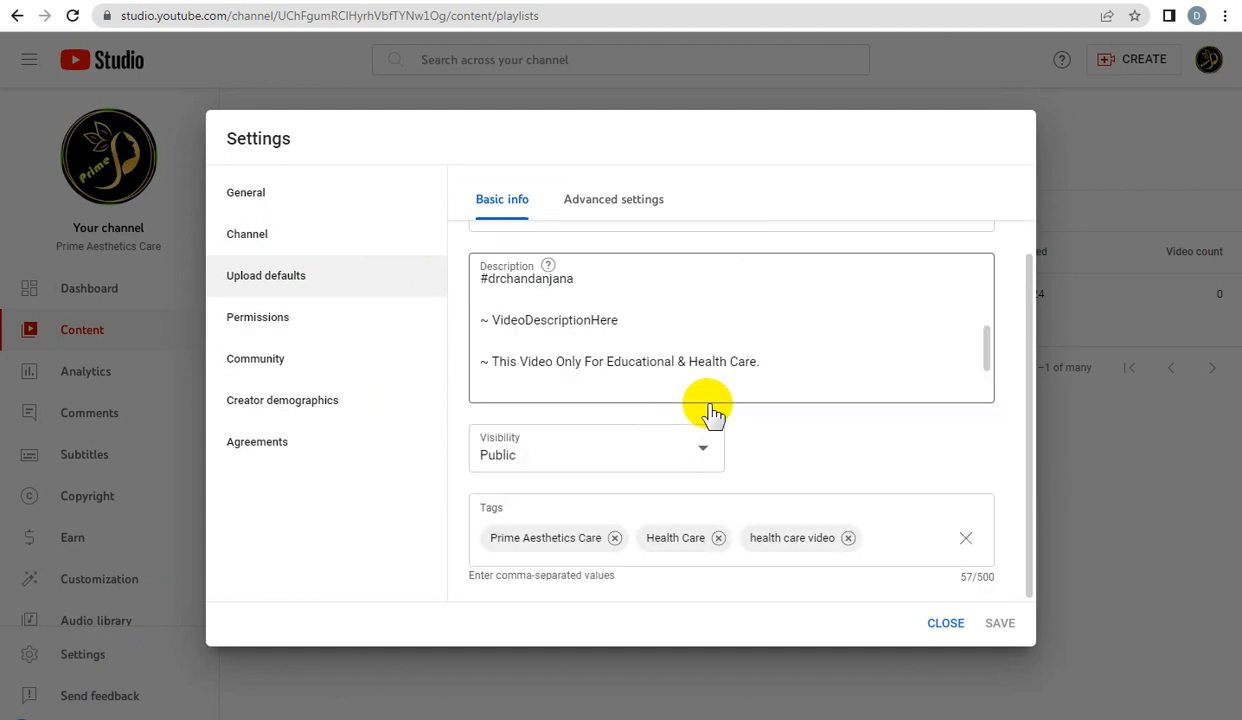
click(787, 363)
key(Return)
key(Return)
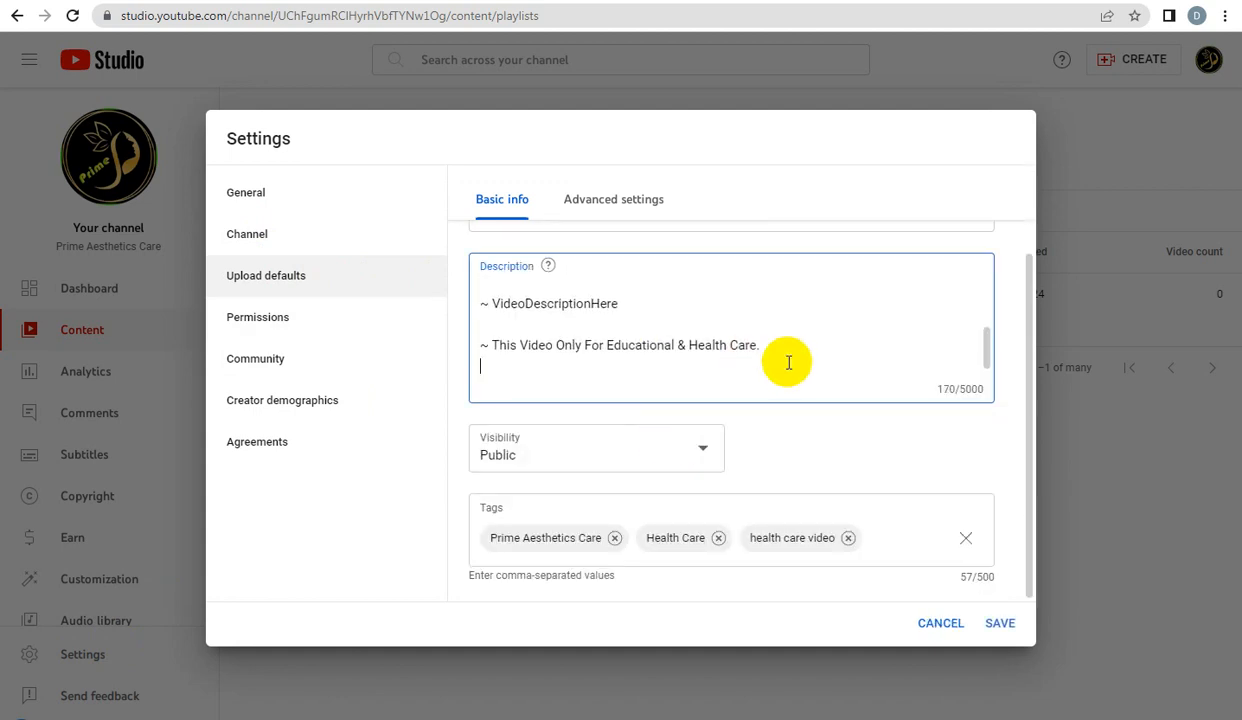
key(ctrl+v)
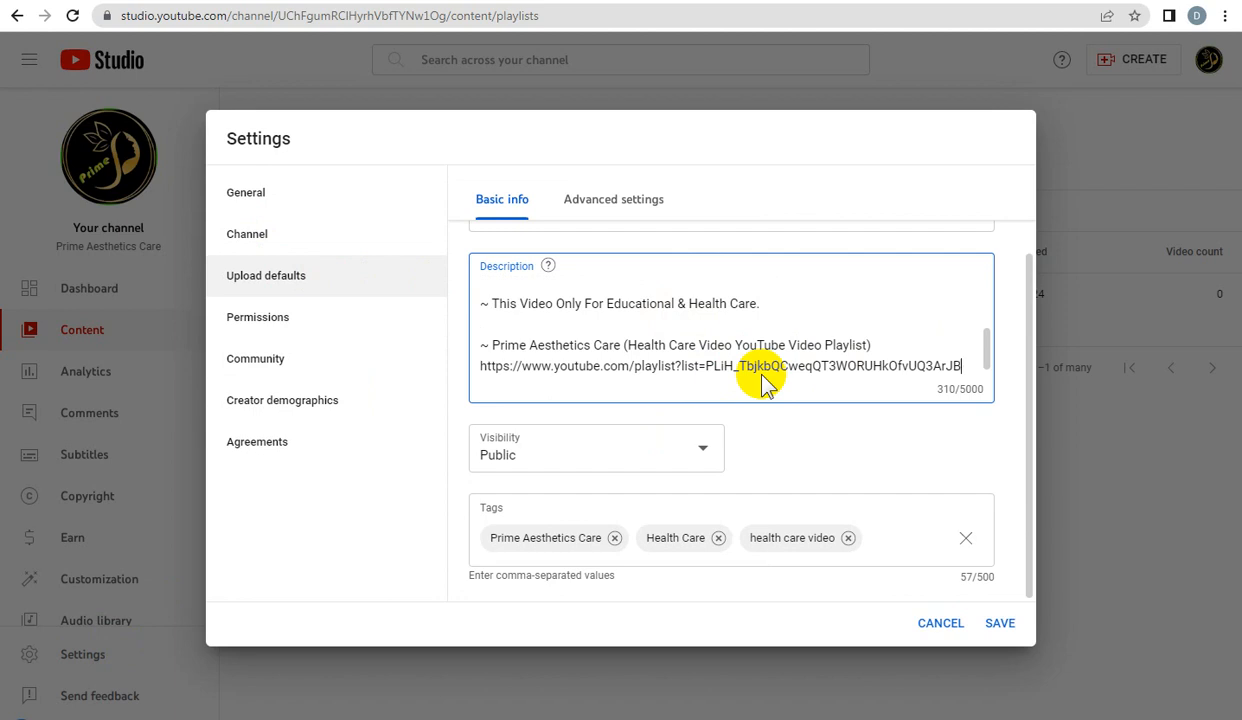
Add the default tags "video for health care" and "health video tricks", and save the upload defaults
click(882, 538)
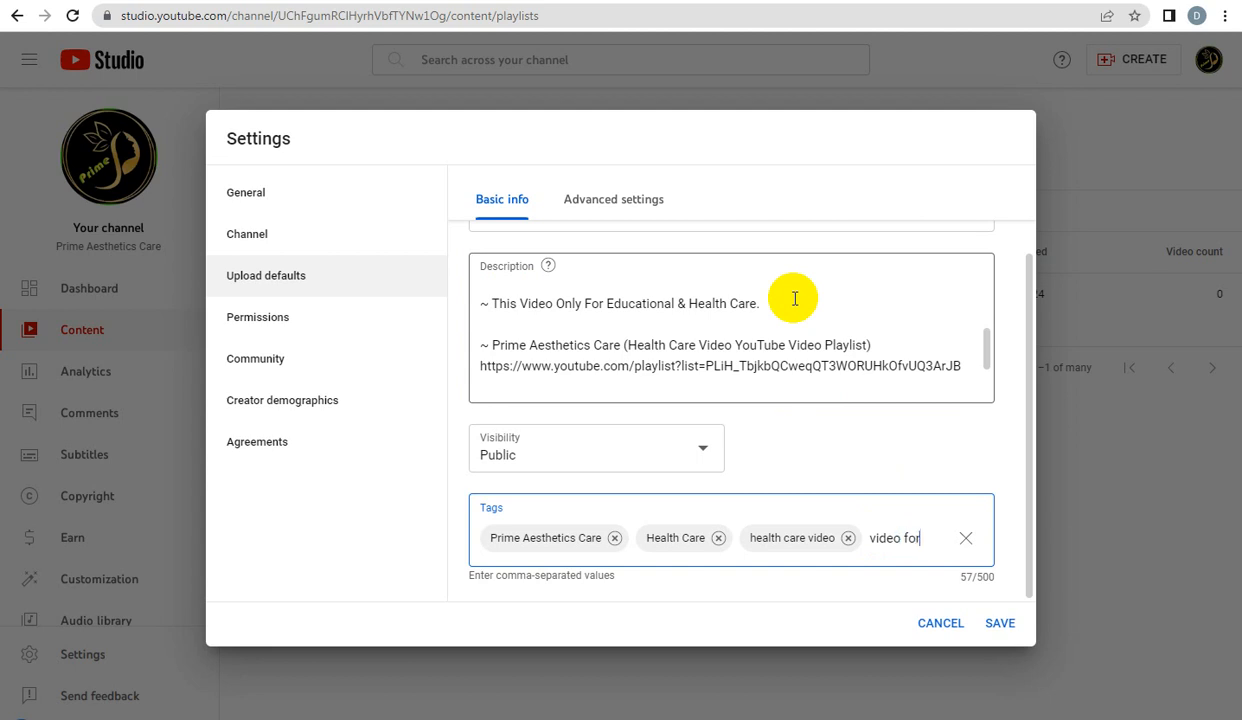
text(ealth care)
key(Return)
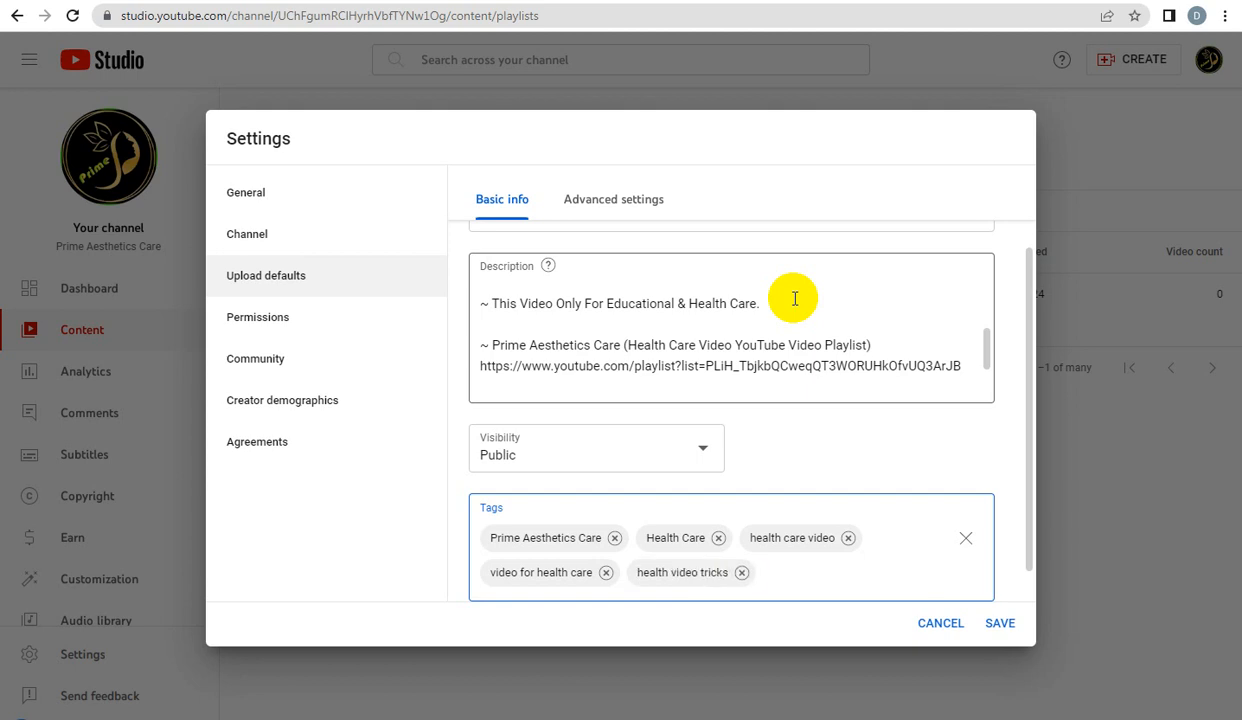
scroll(815, 355, down, 1)
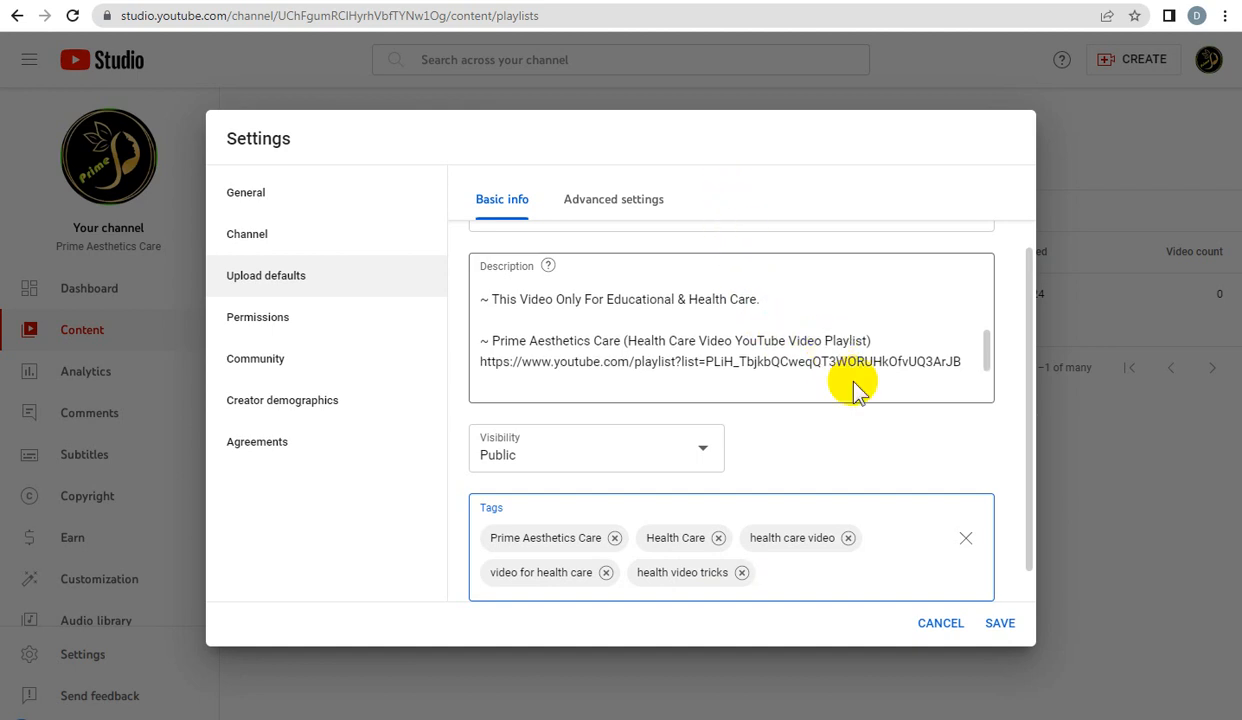
click(1000, 624)
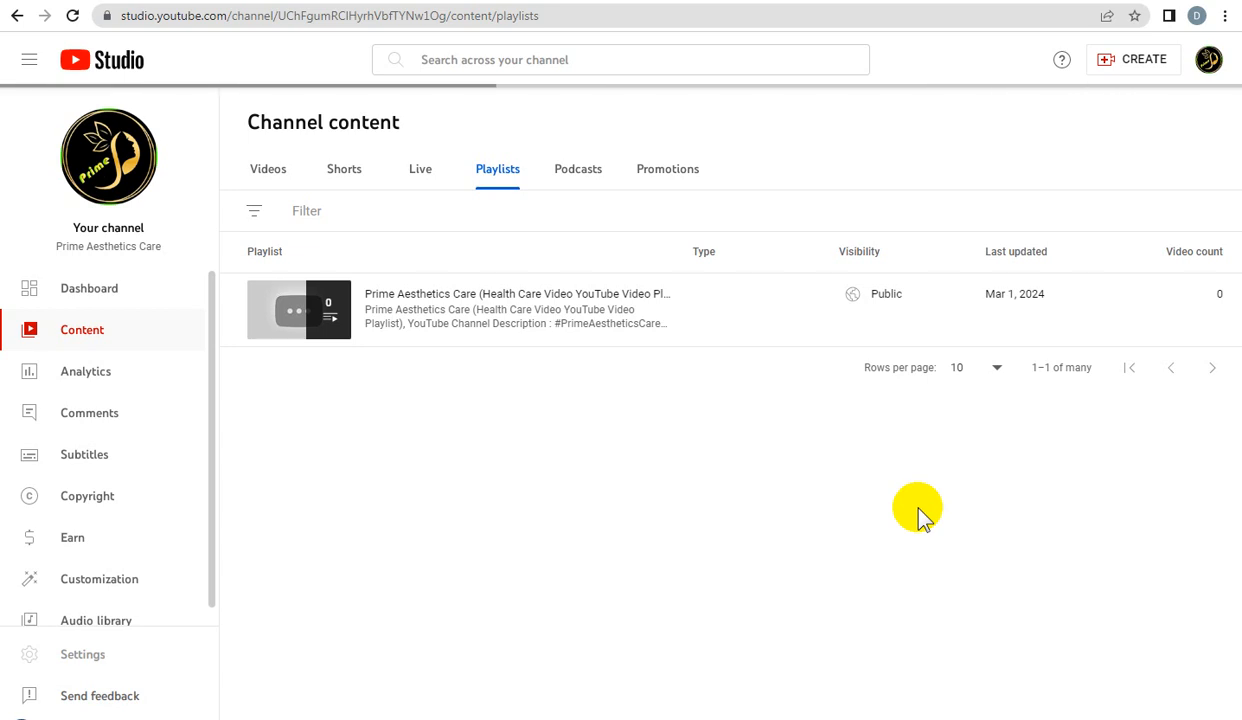
click(812, 702)
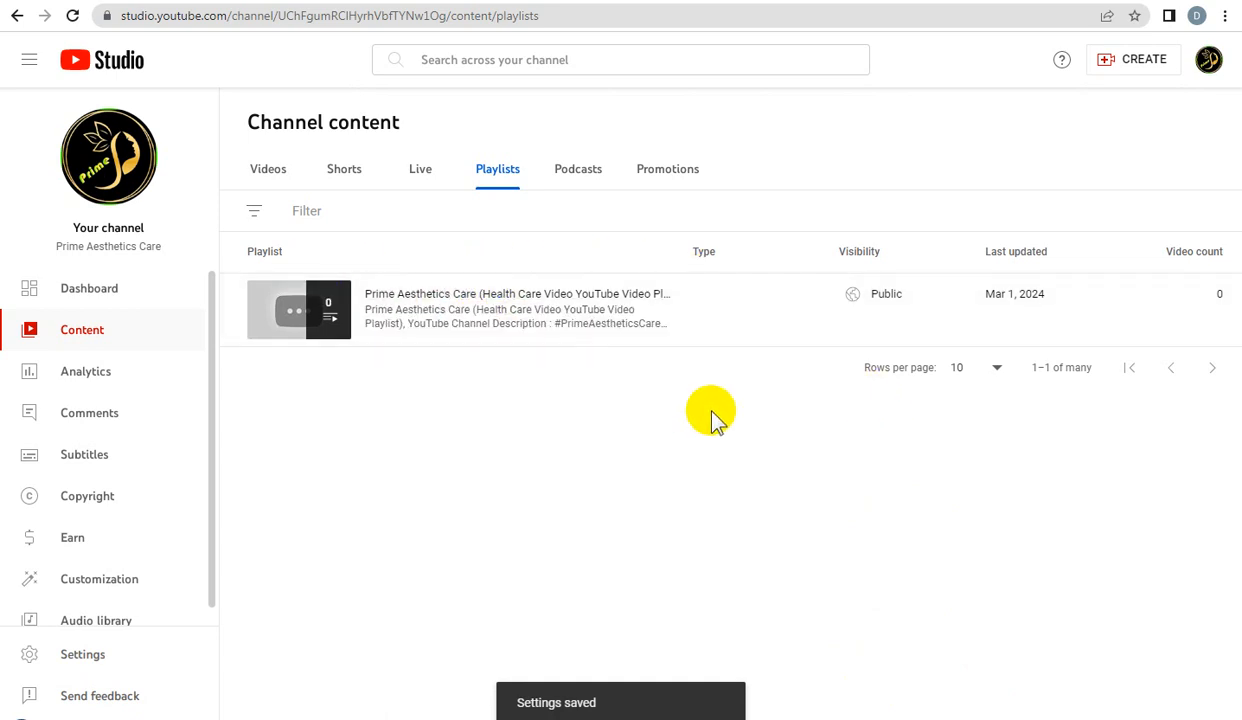
Reload the channel content page and view the channel's Shorts list
right_click(637, 422)
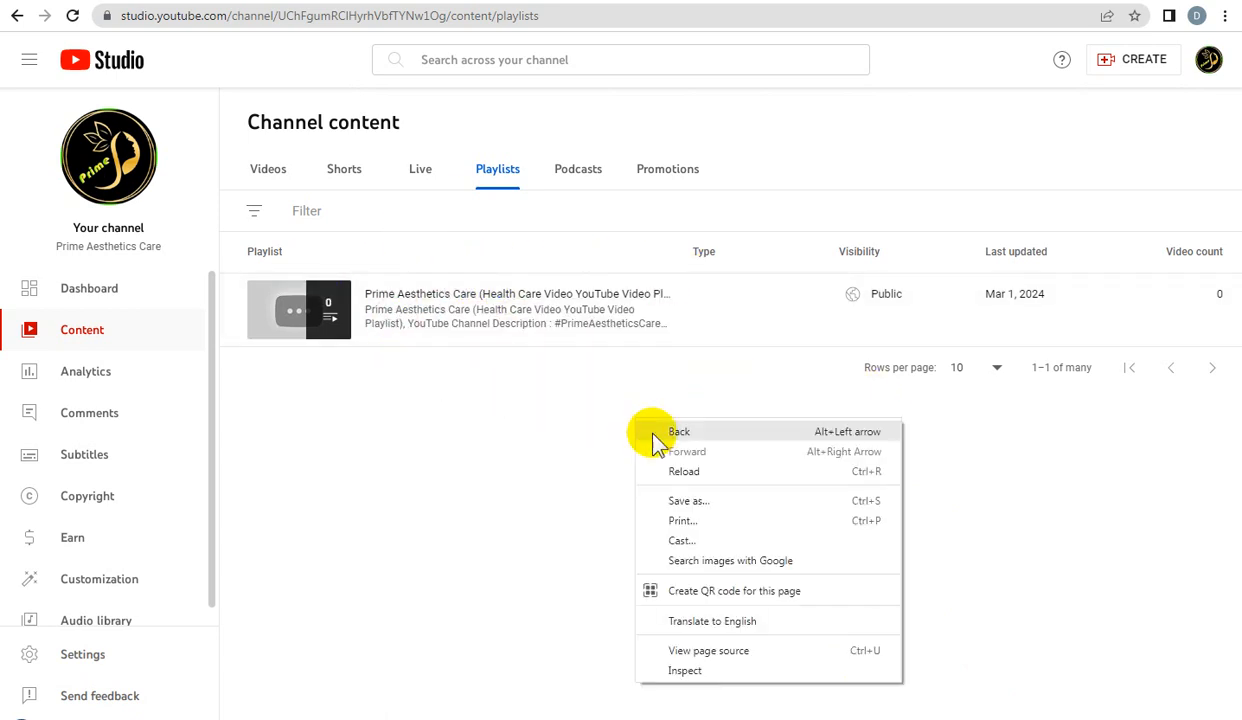
click(697, 471)
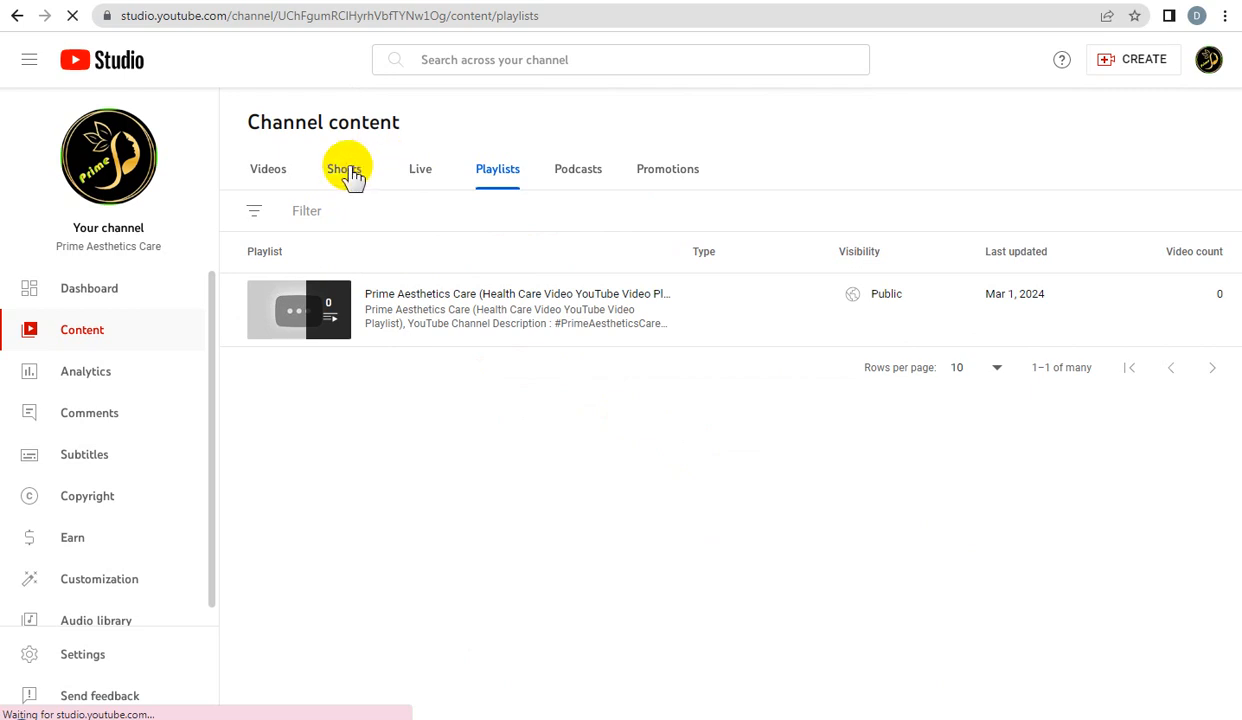
click(352, 176)
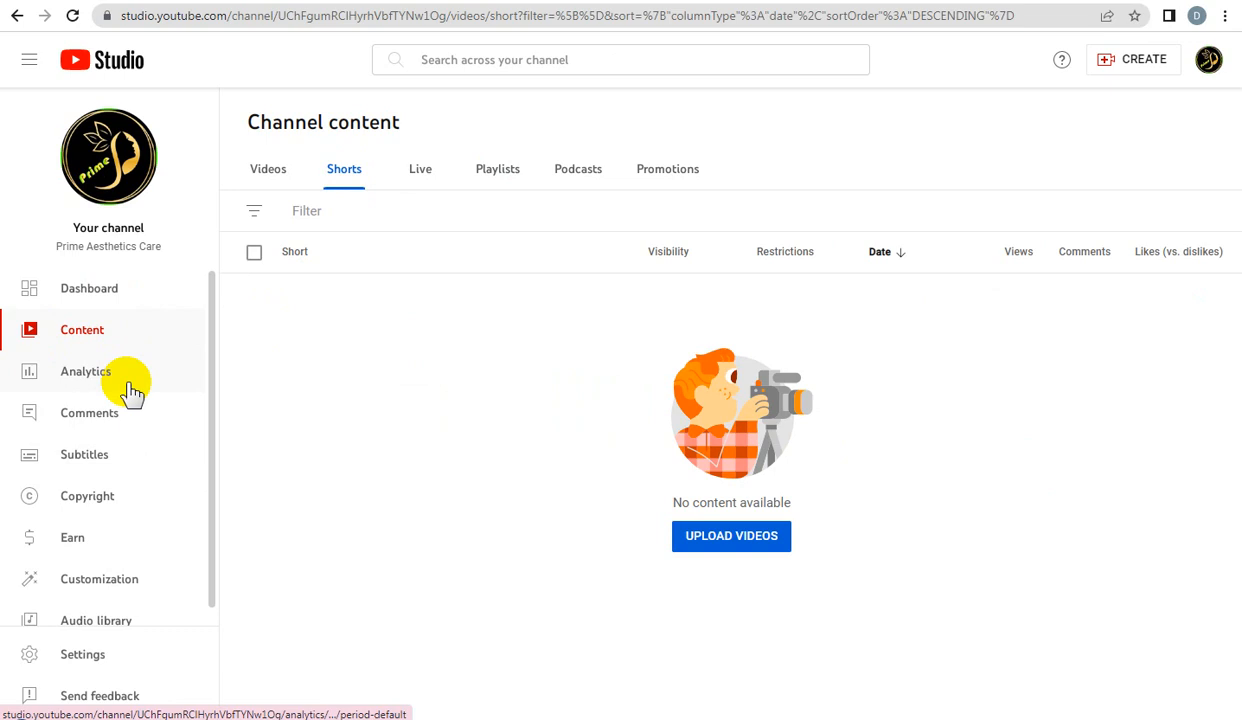
scroll(166, 410, down, 1)
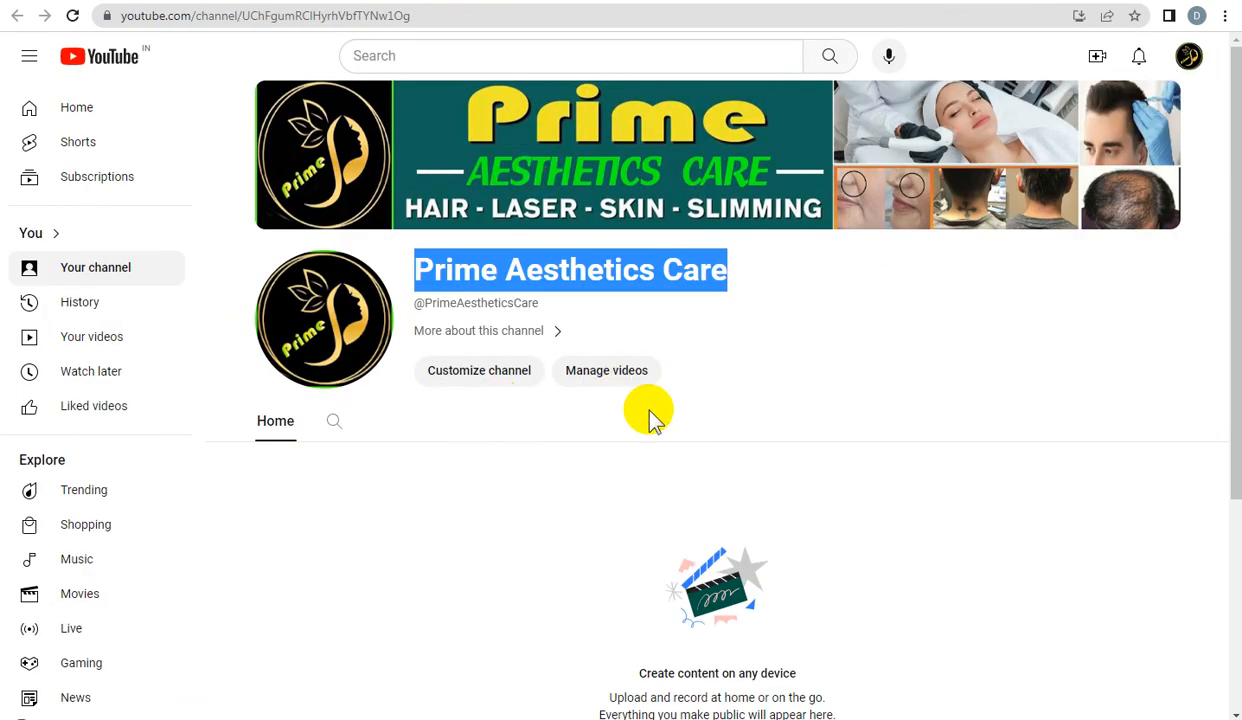
Reload the public Prime Aesthetics Care channel page and check its playlists
right_click(757, 287)
click(866, 372)
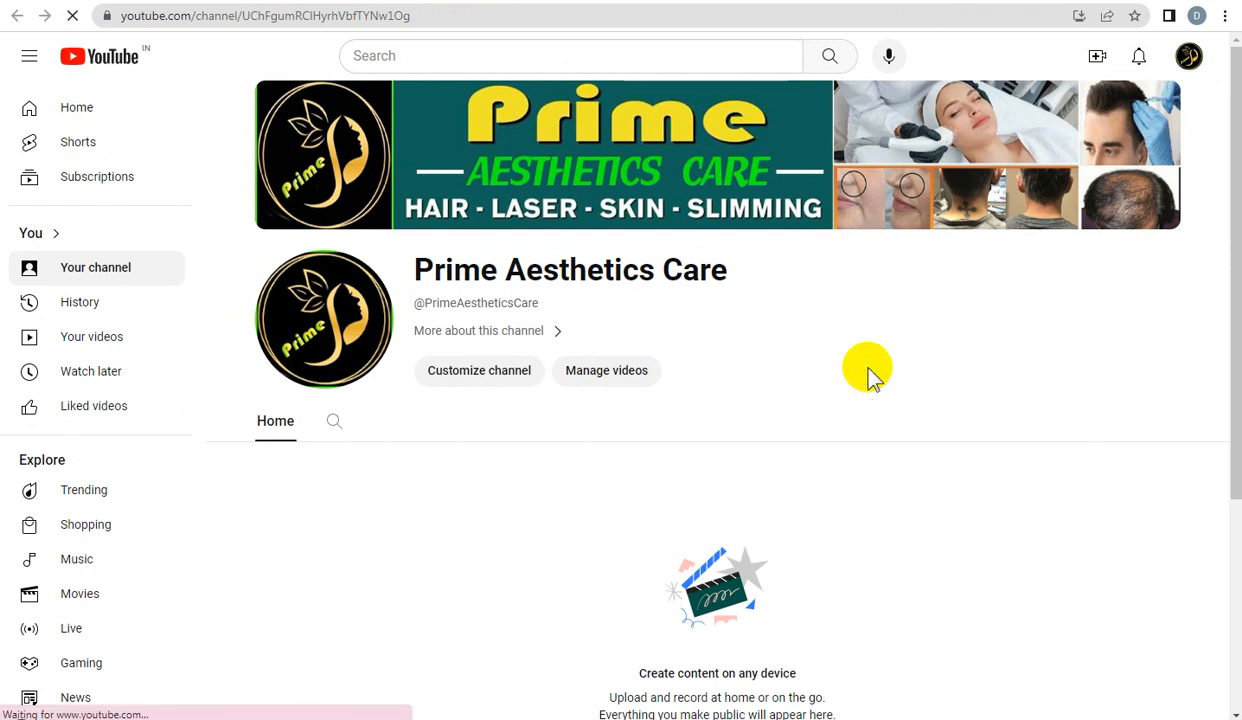
scroll(876, 435, down, 2)
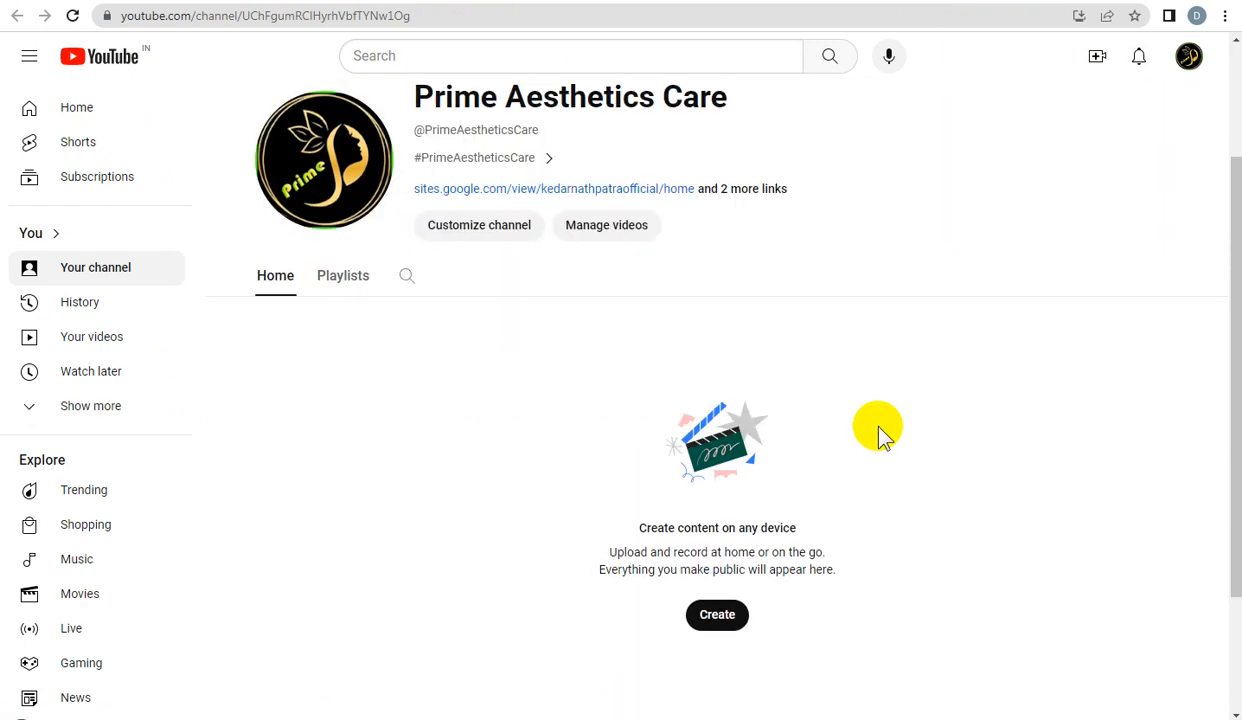
click(343, 276)
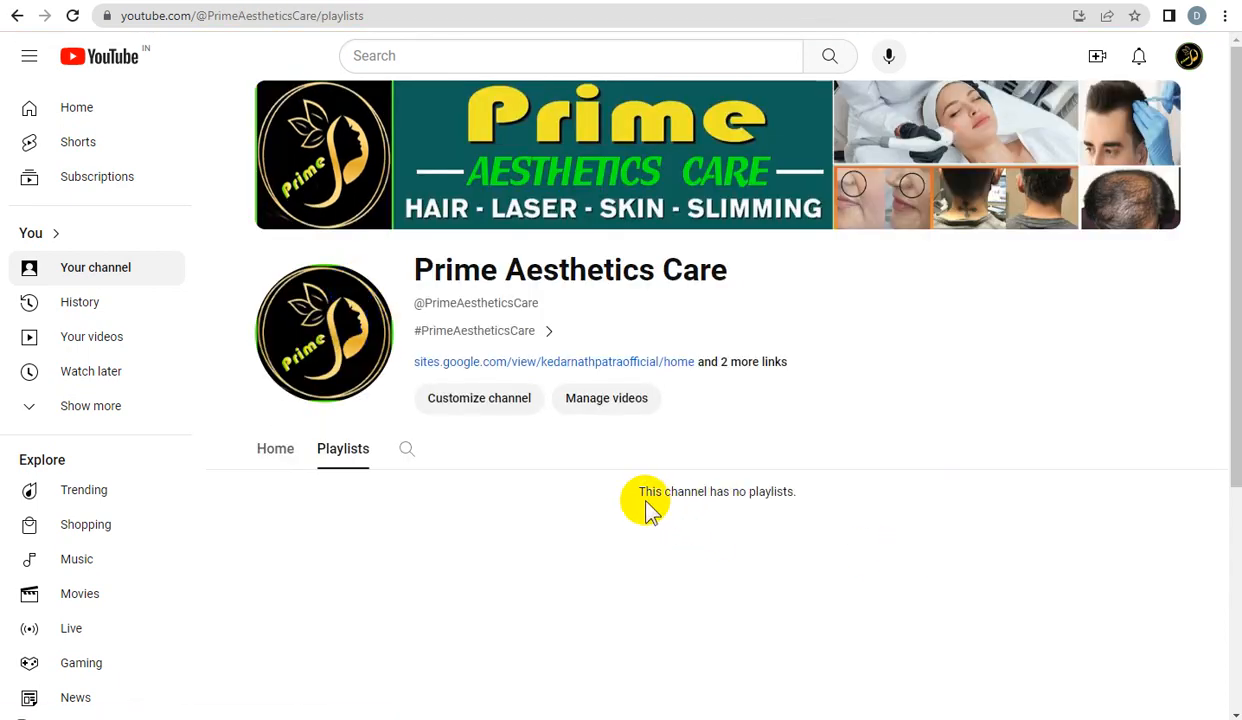
drag(636, 495, 800, 500)
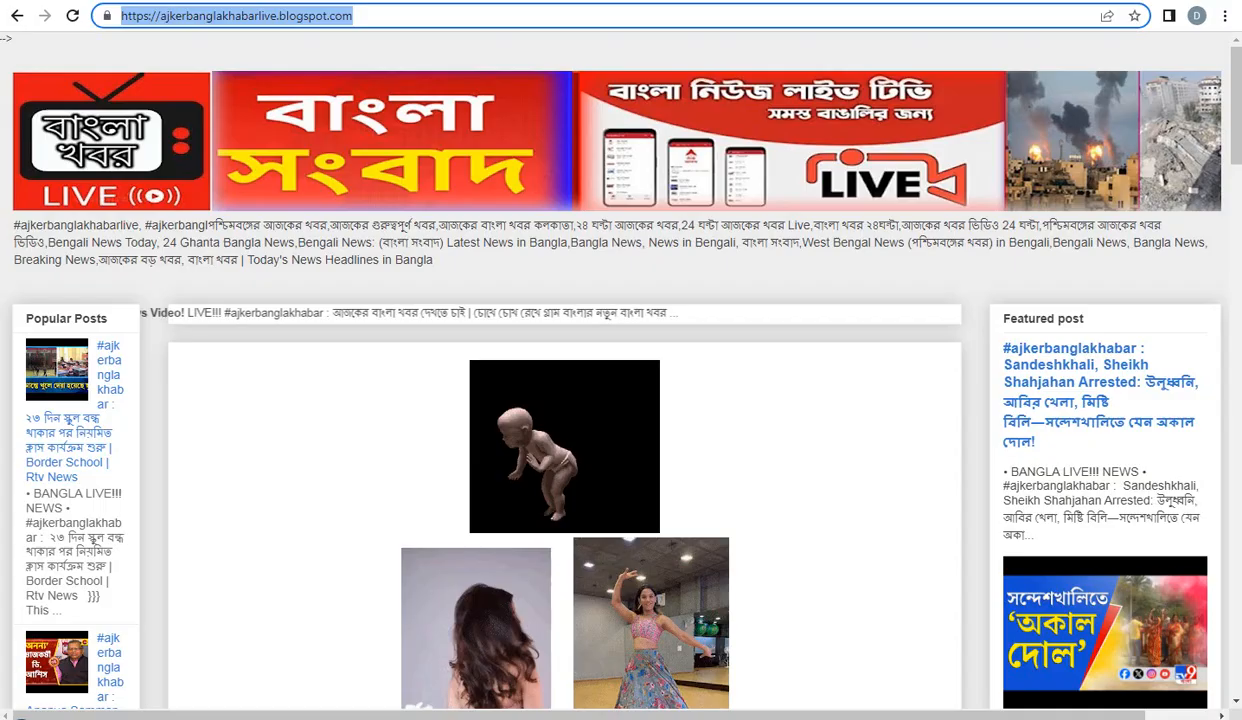
Look through the Bangla news blog and the Google Sites home page
scroll(837, 393, down, 10)
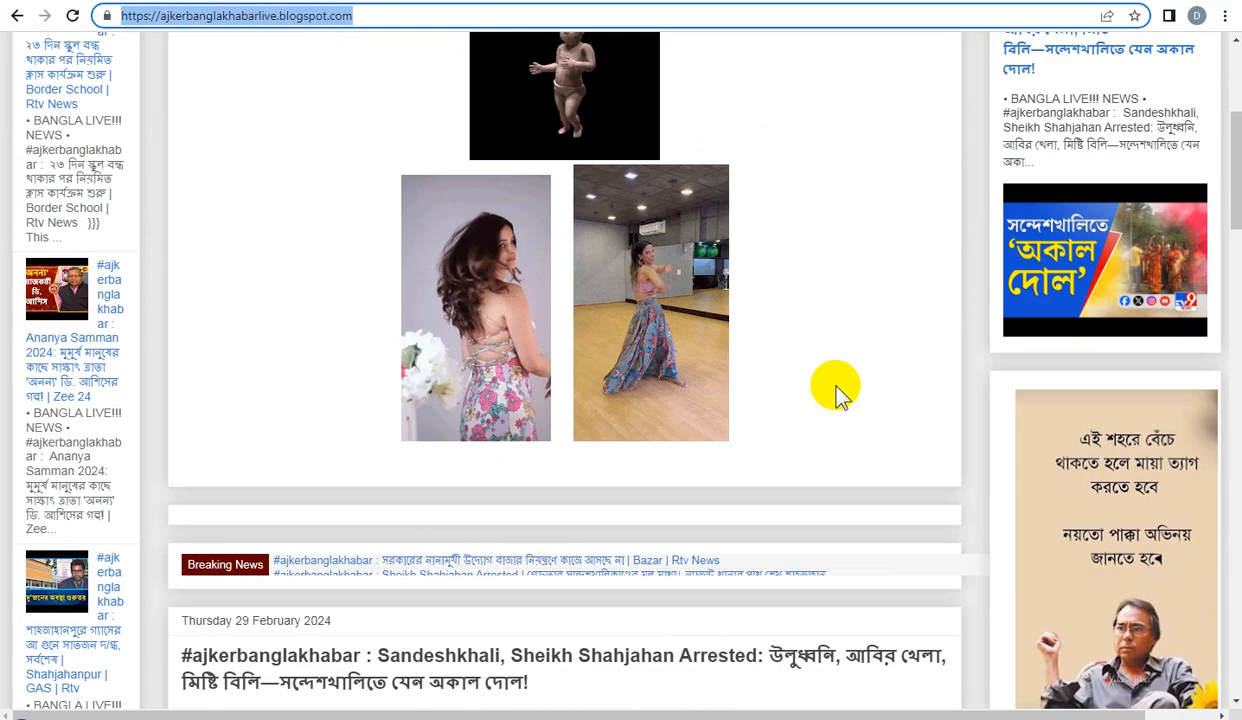
scroll(837, 393, up, 10)
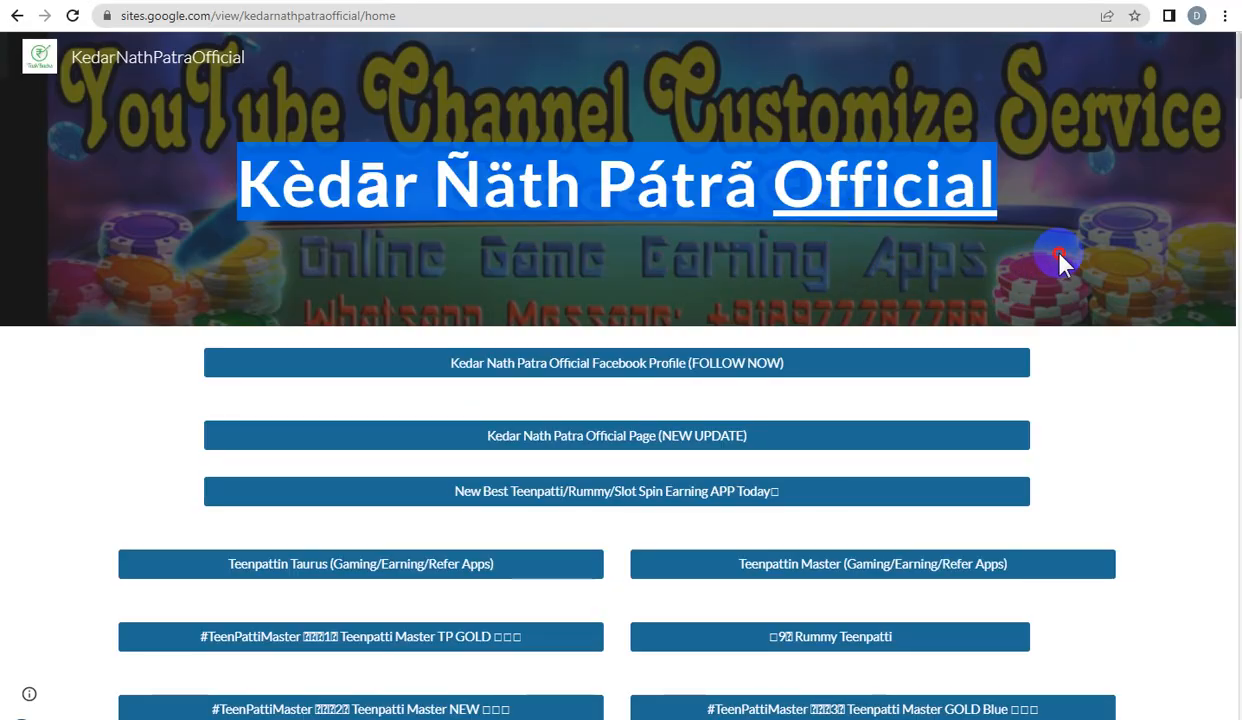
click(1060, 262)
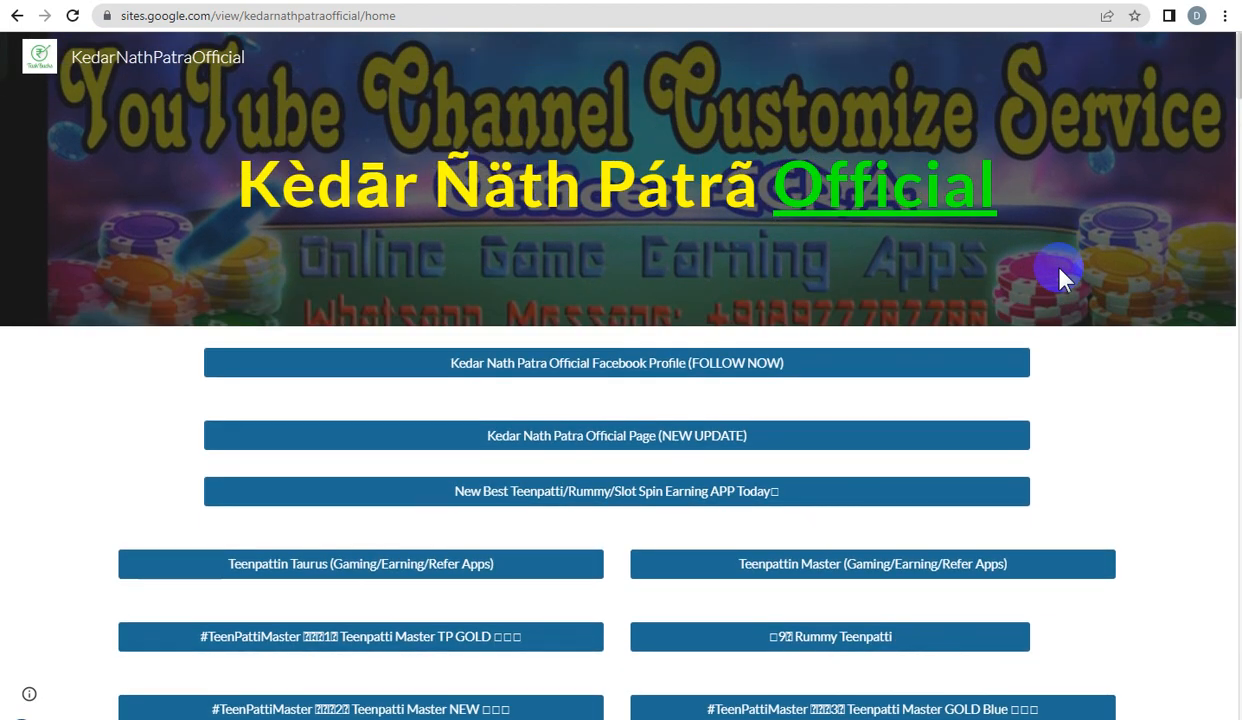
scroll(1060, 269, down, 10)
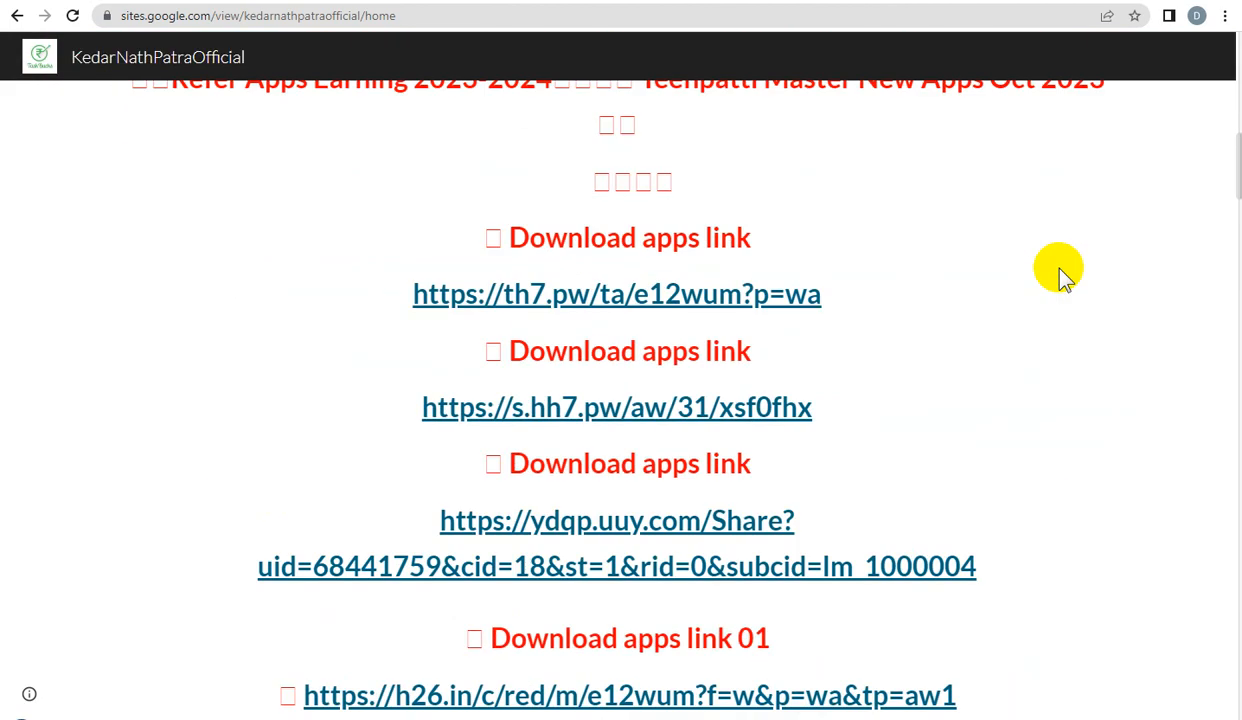
scroll(1060, 269, down, 7)
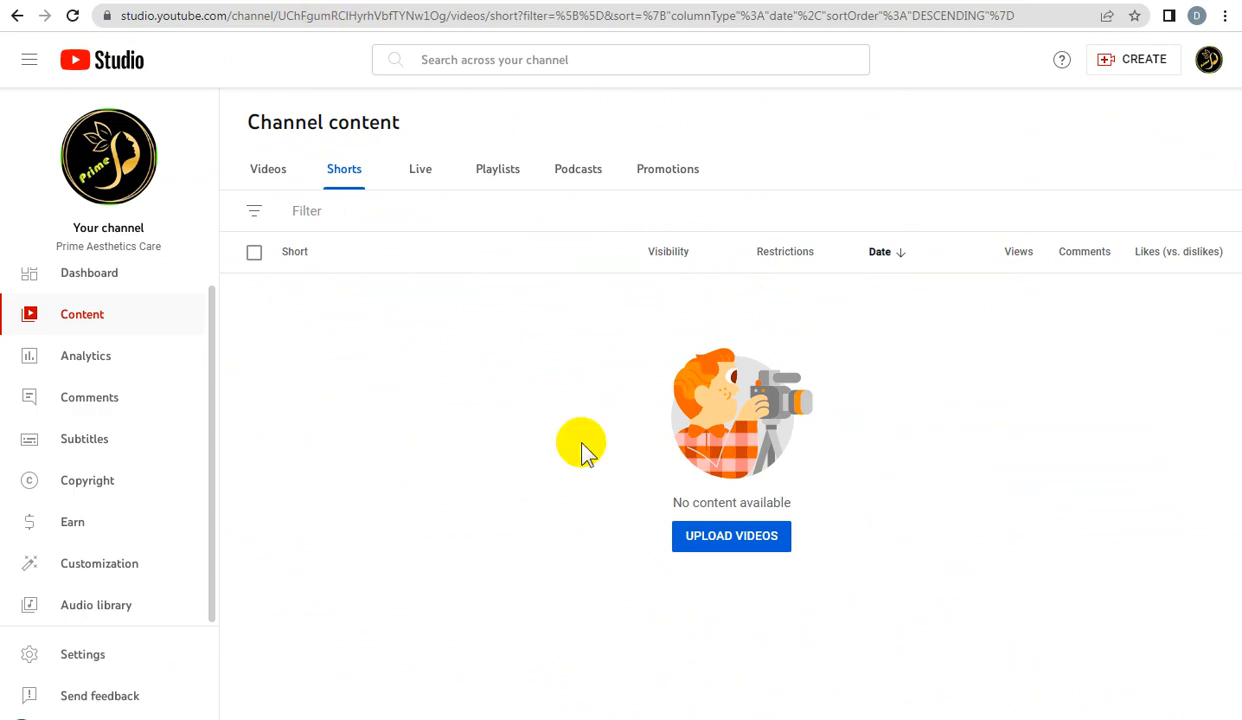